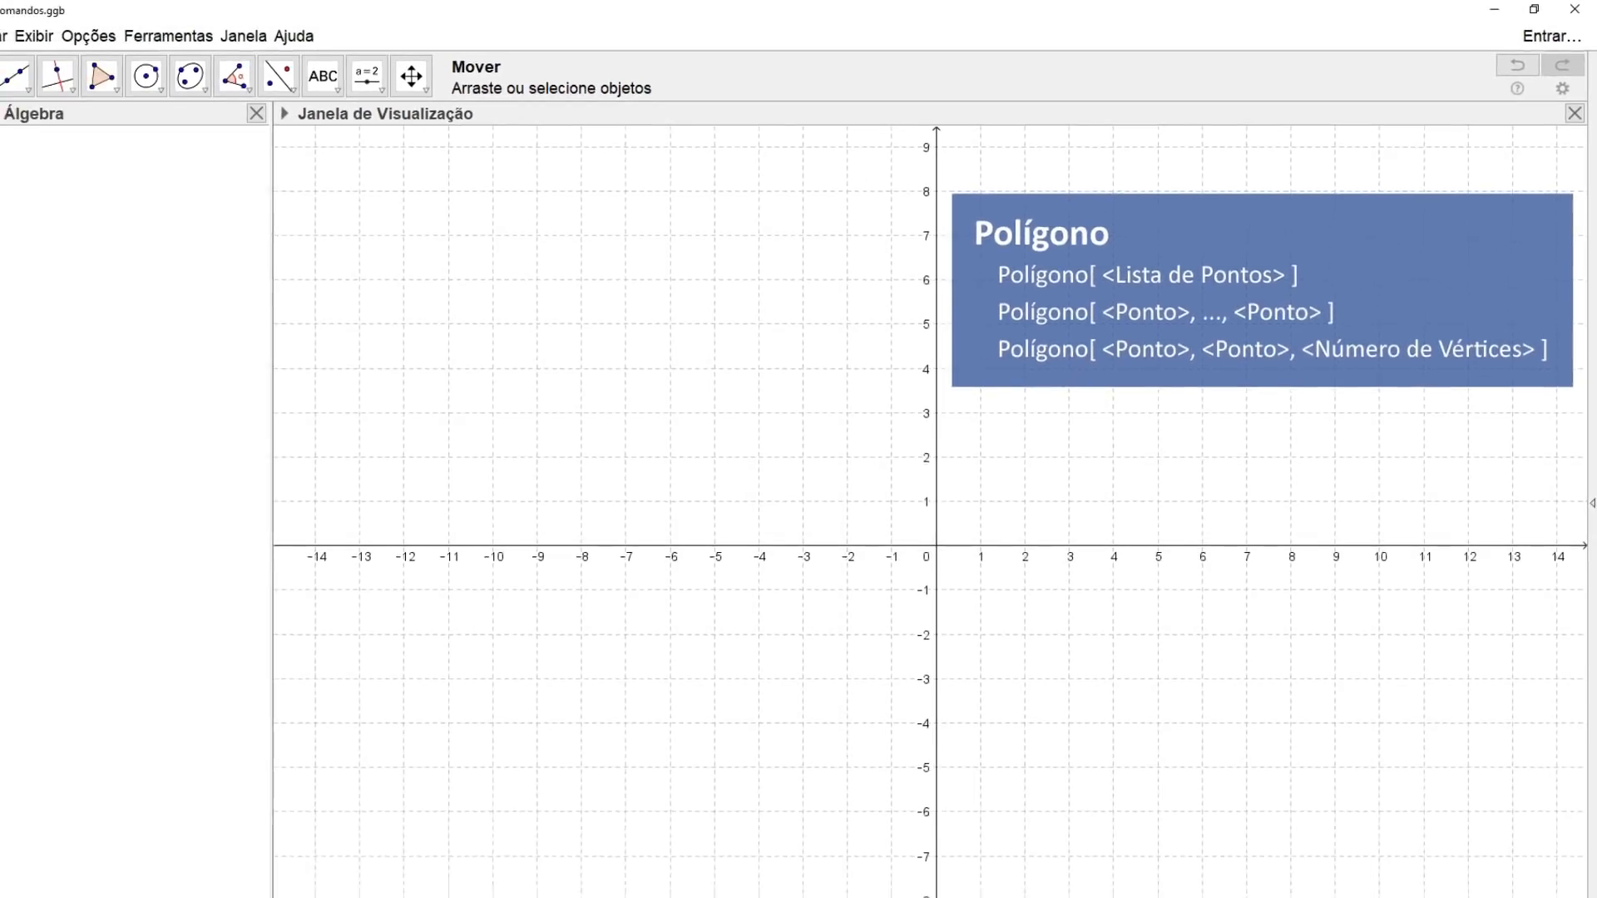
Step: Define the point list {(-12,5),(-10,3),(-6,3),(-5,5),(-9,8)} and show its points in the graph briefly before hiding them
left_click(372, 884)
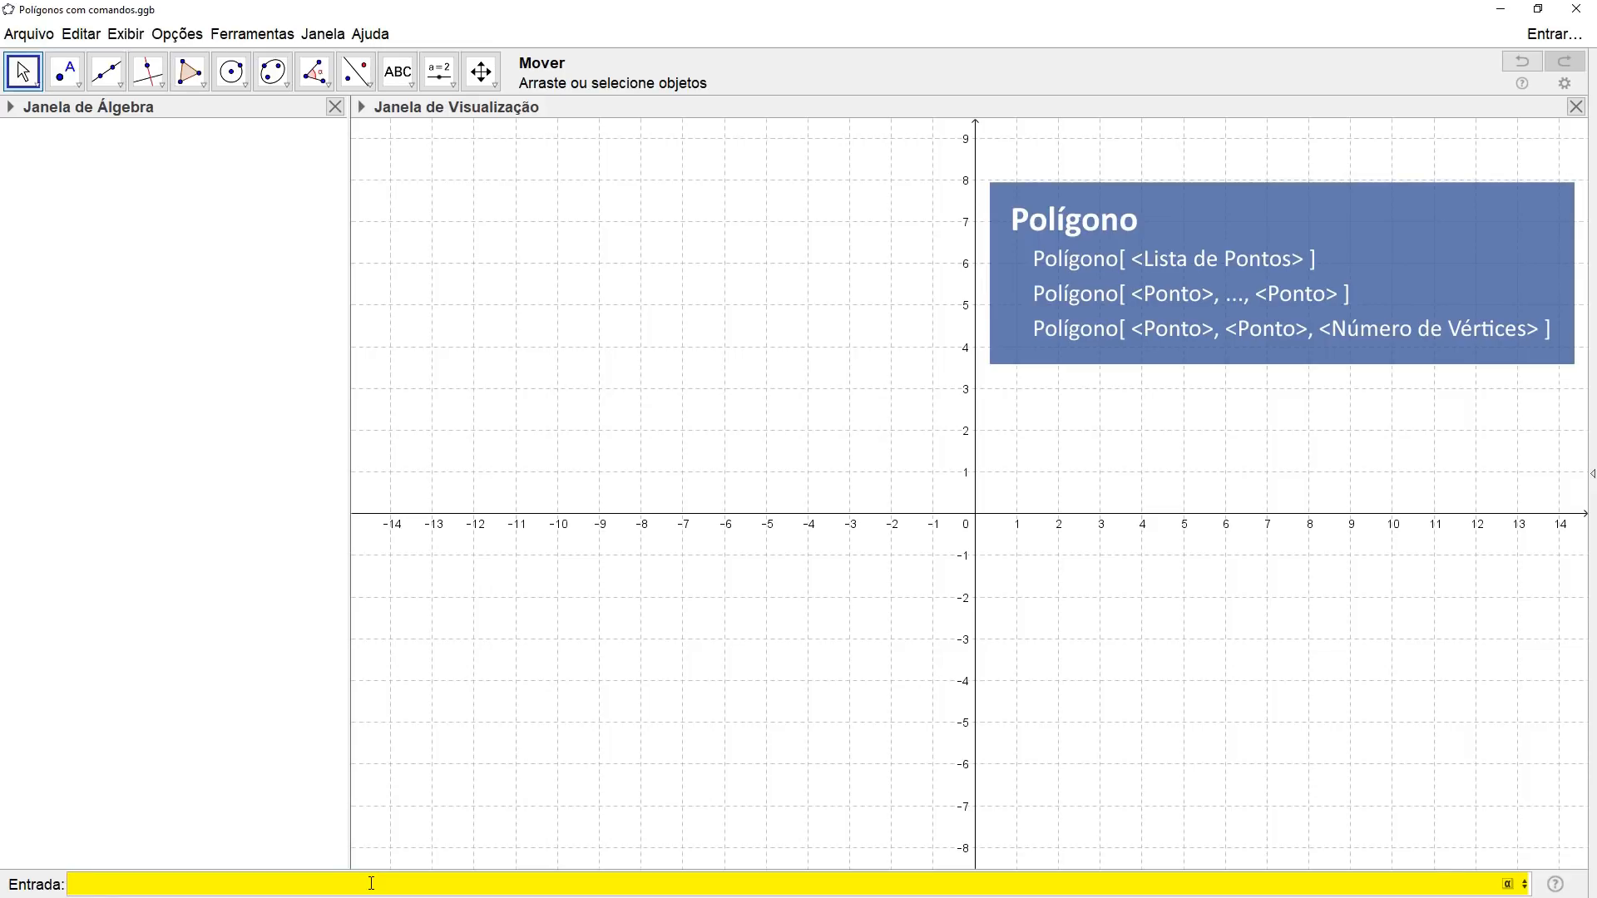
type("{(-12,5),(-10,3),(-6,3),(-5,5),(-9,8)}")
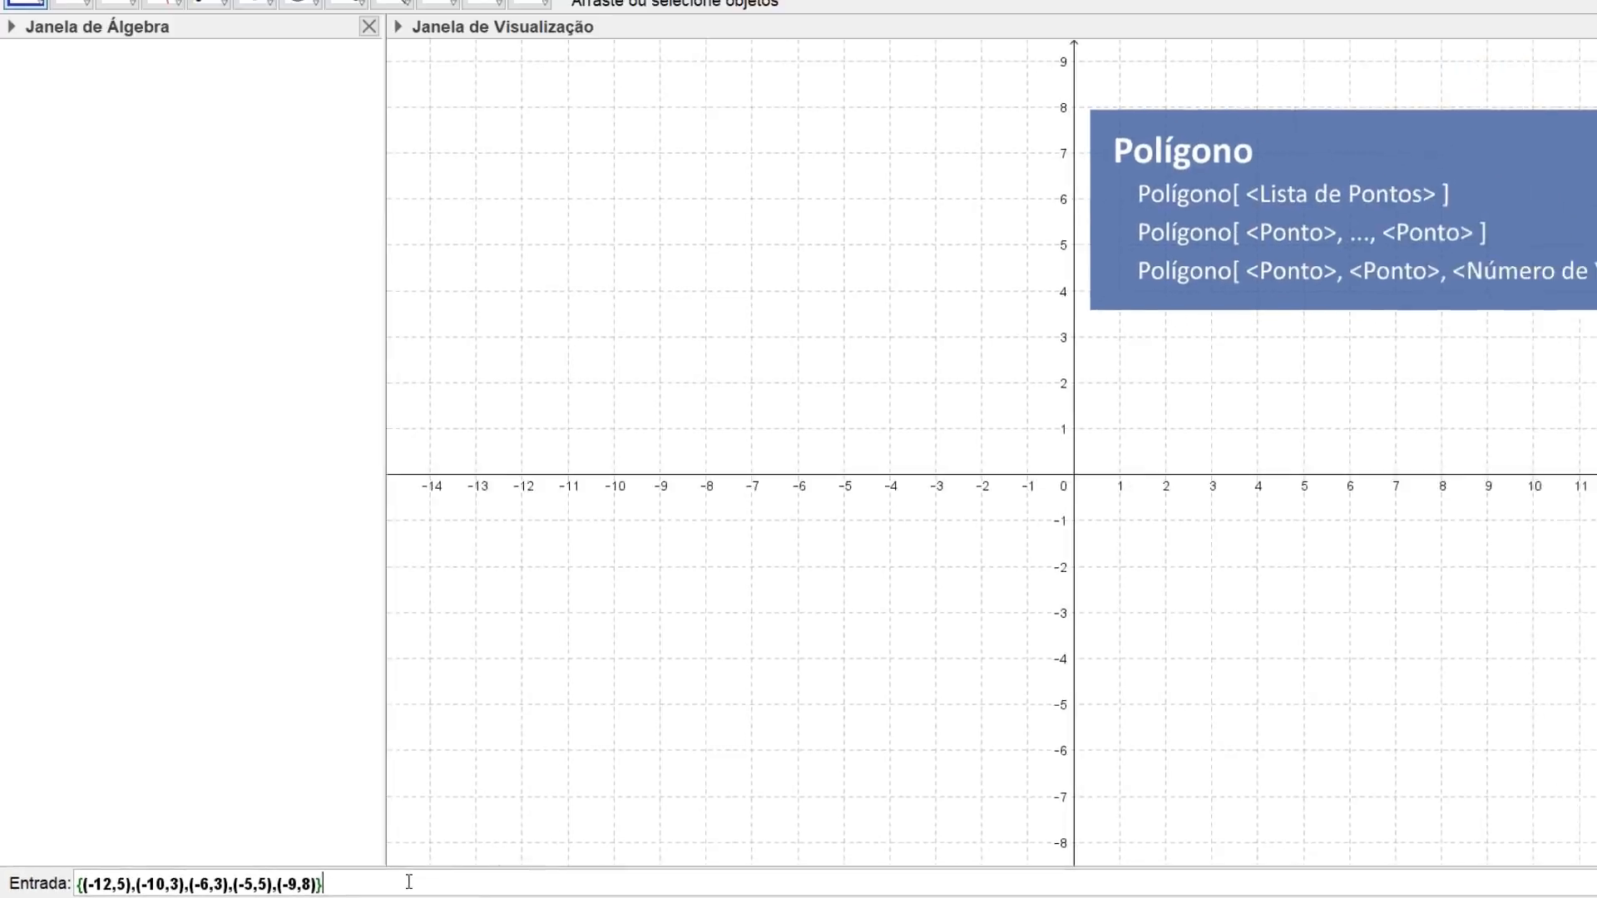
key("Return")
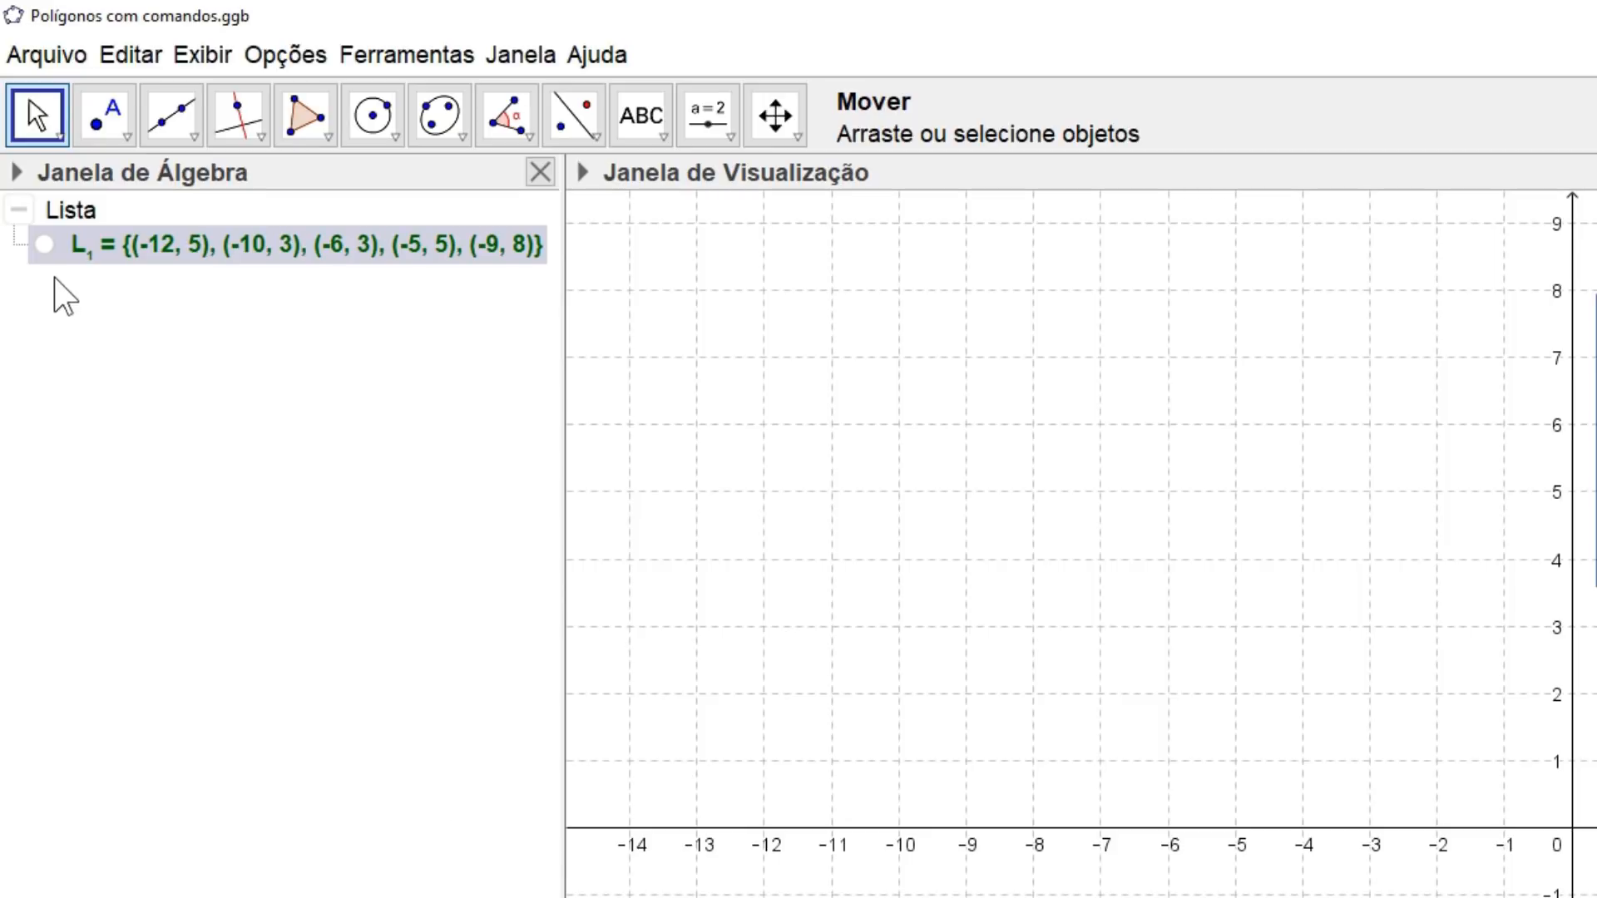
left_click(44, 244)
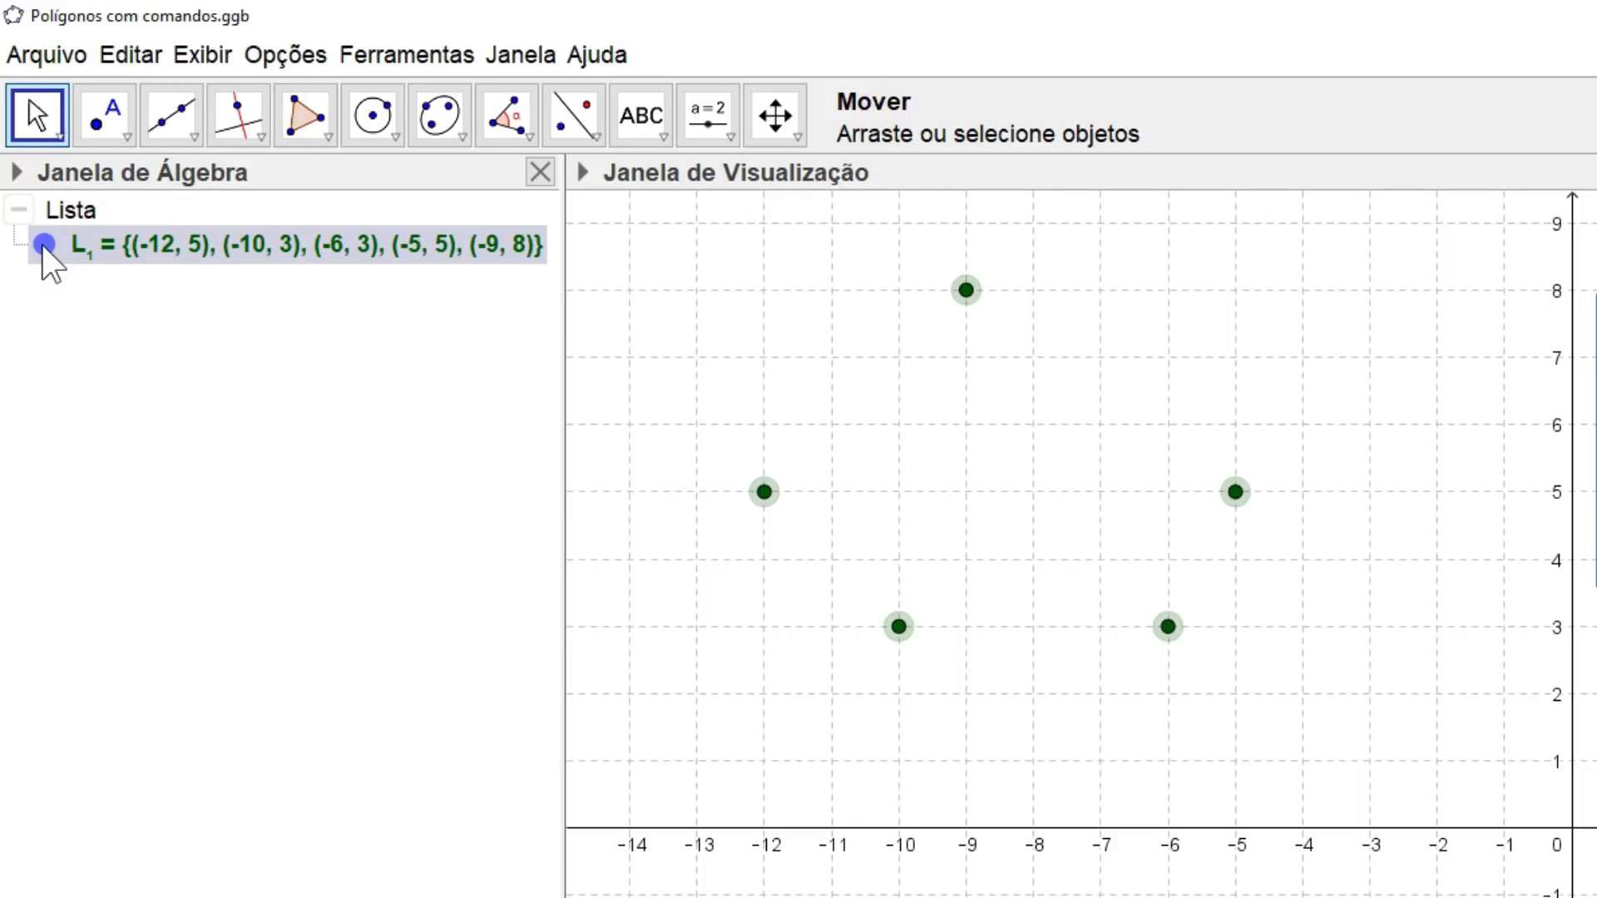
left_click(44, 244)
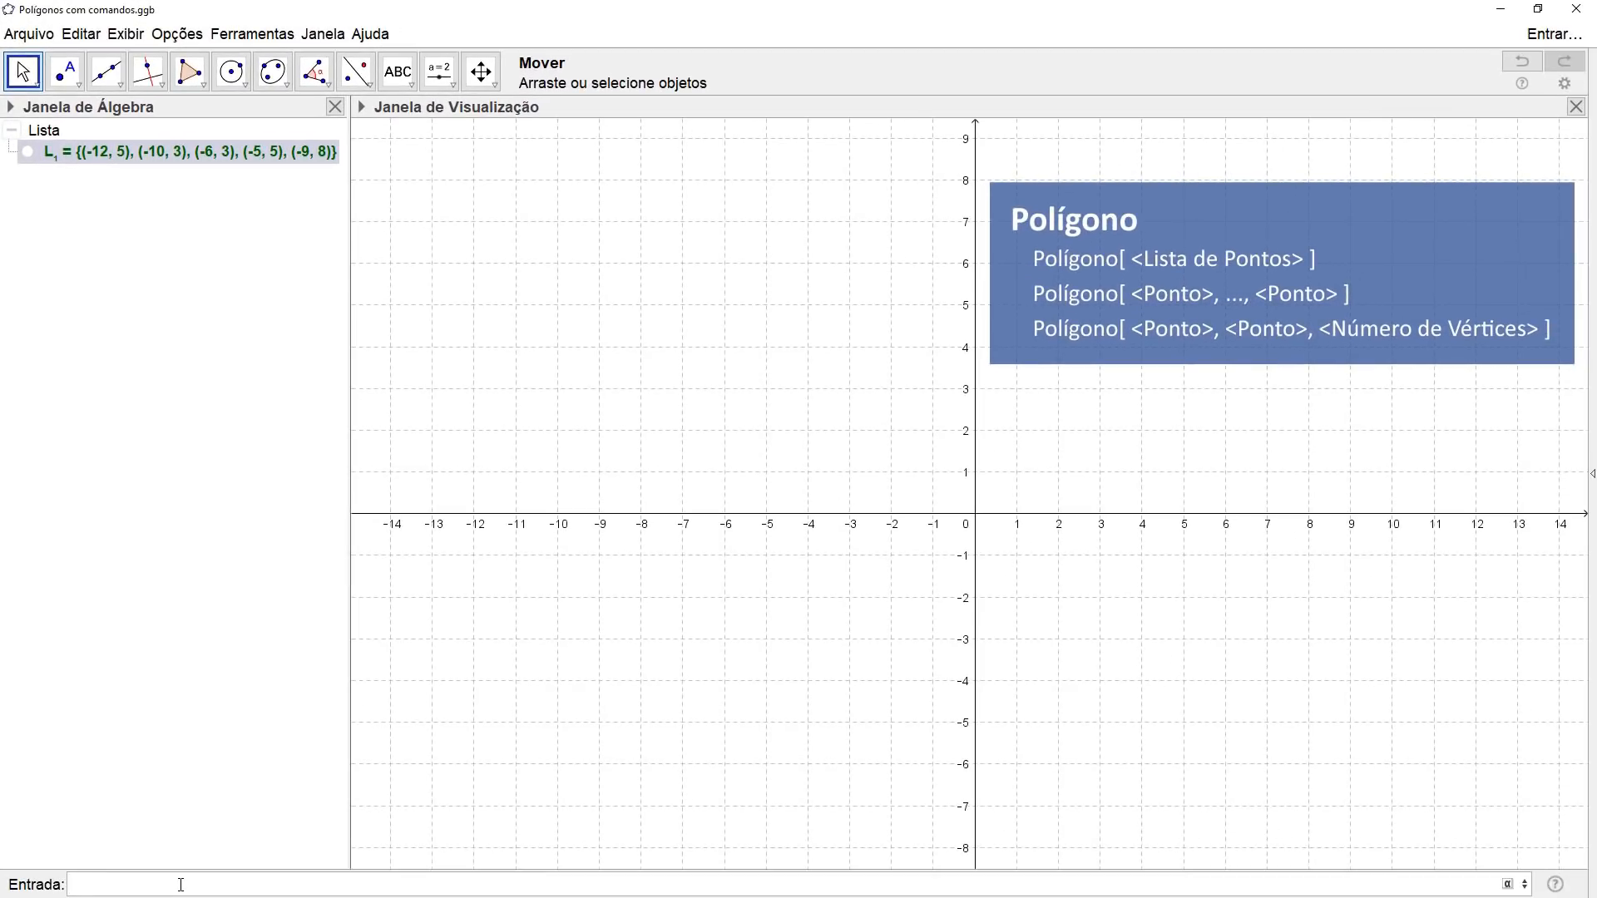
Step: Create a polygon from the point list with the command Polígono(L_1)
left_click(181, 884)
type("Polígo")
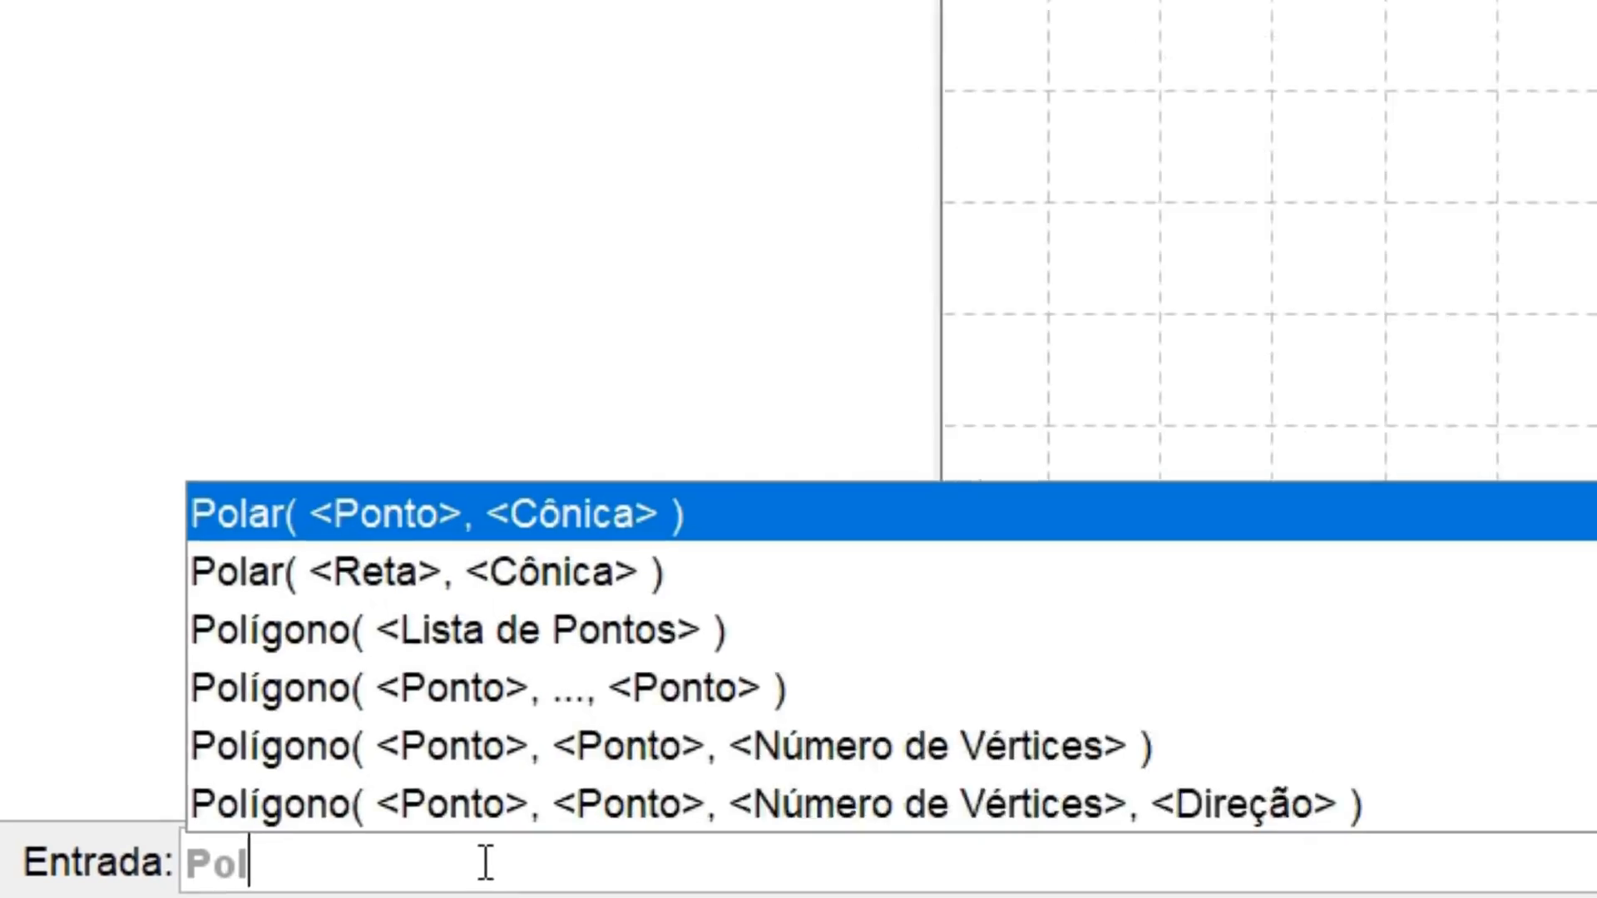
type("no")
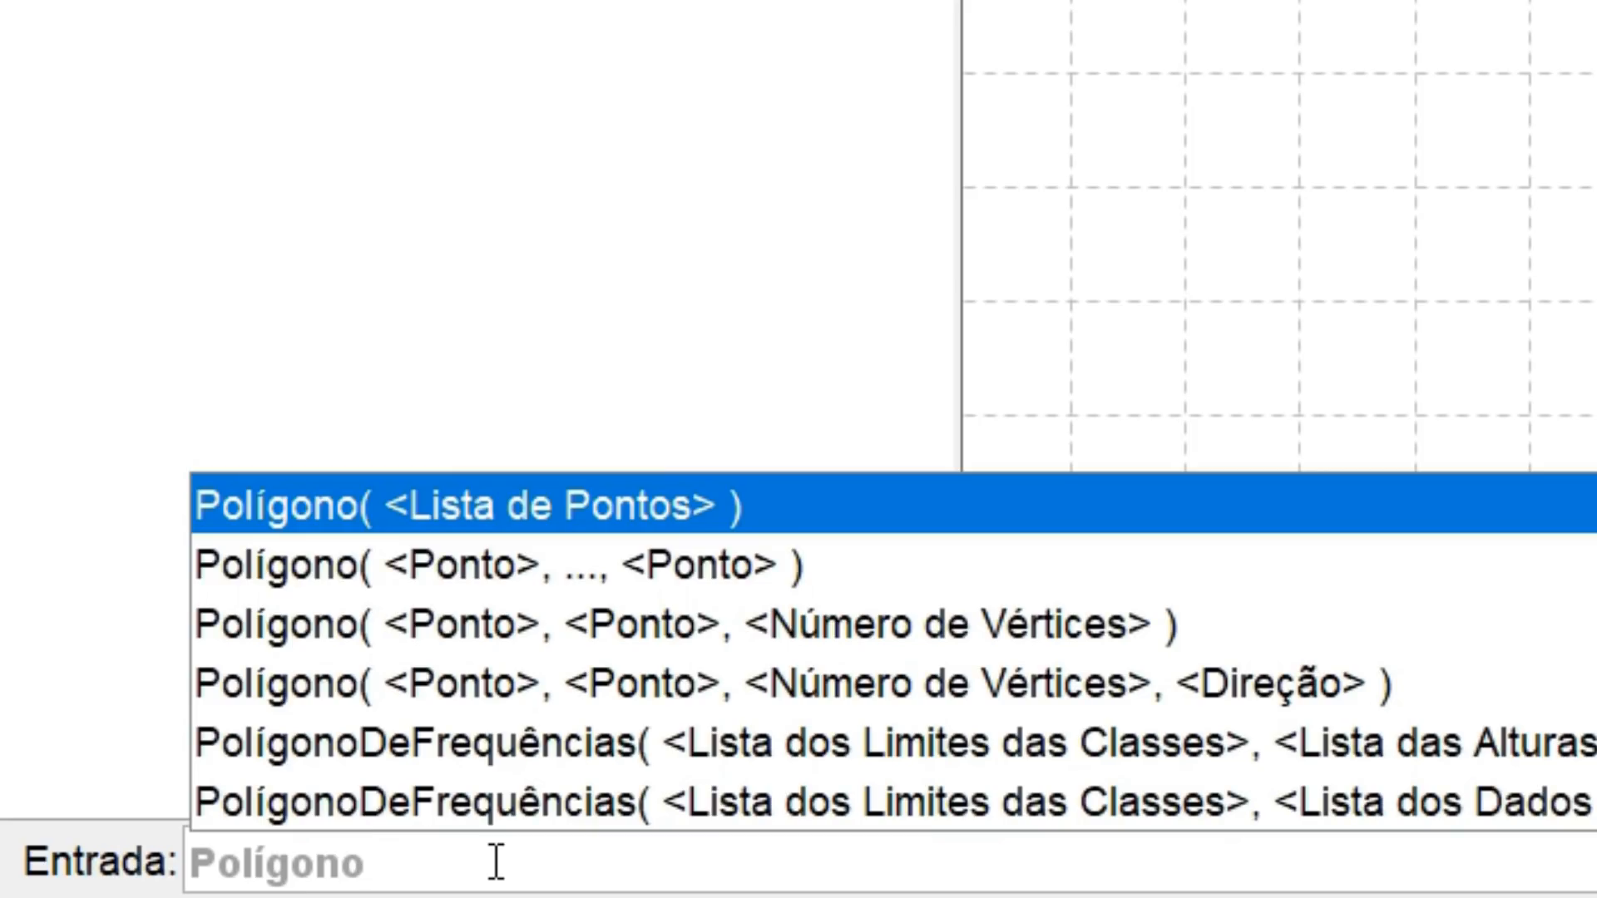
key("Escape")
type("(")
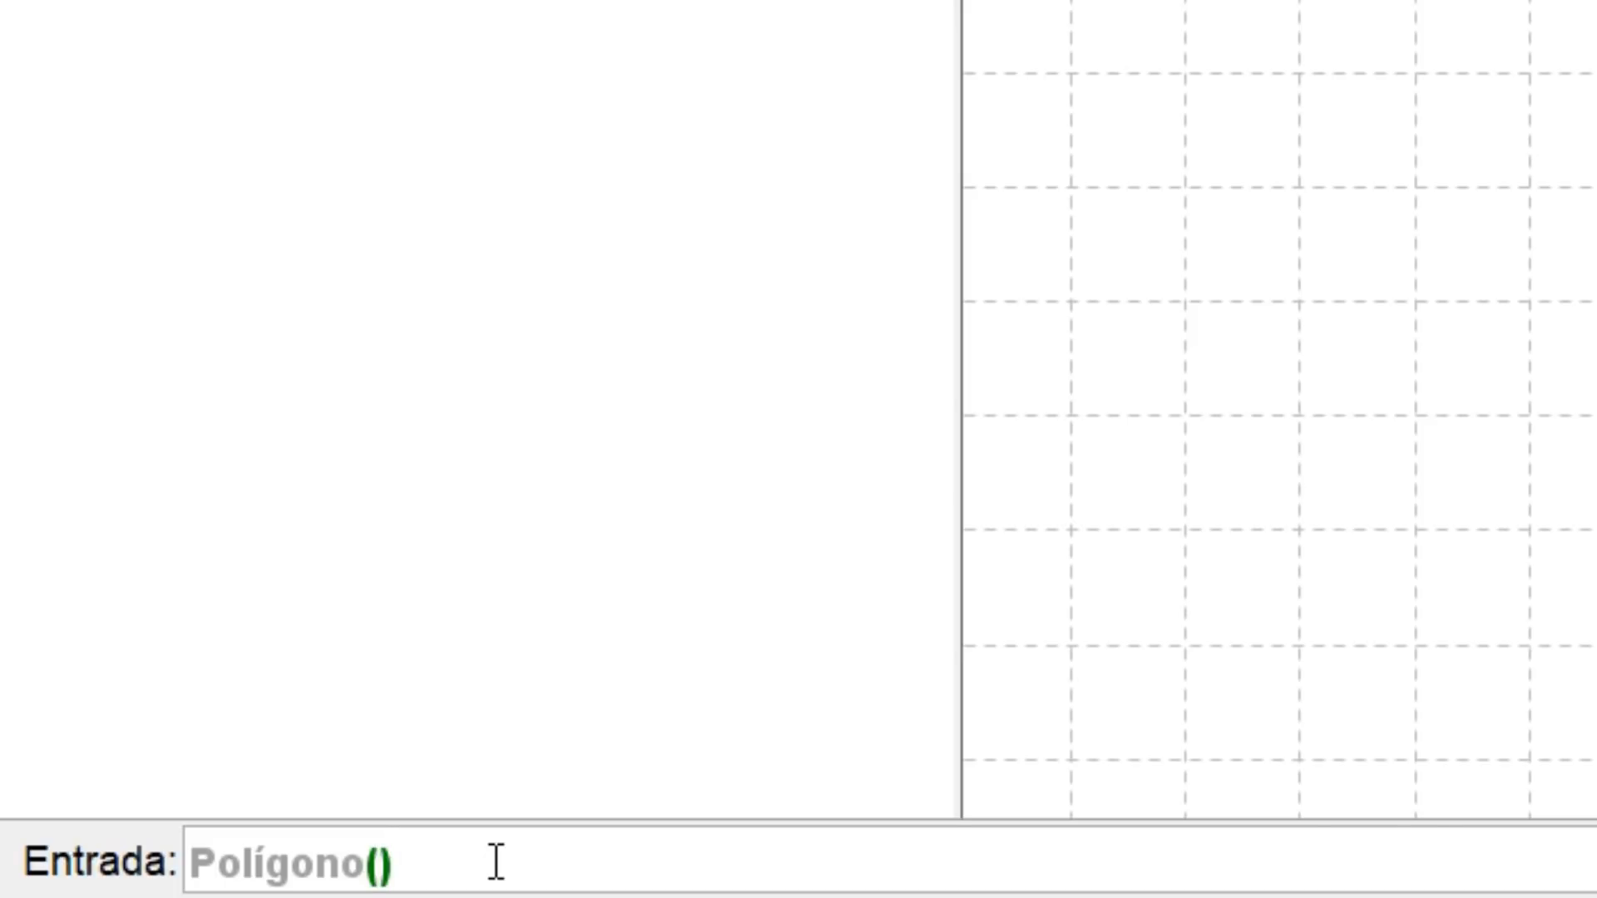
type("L_")
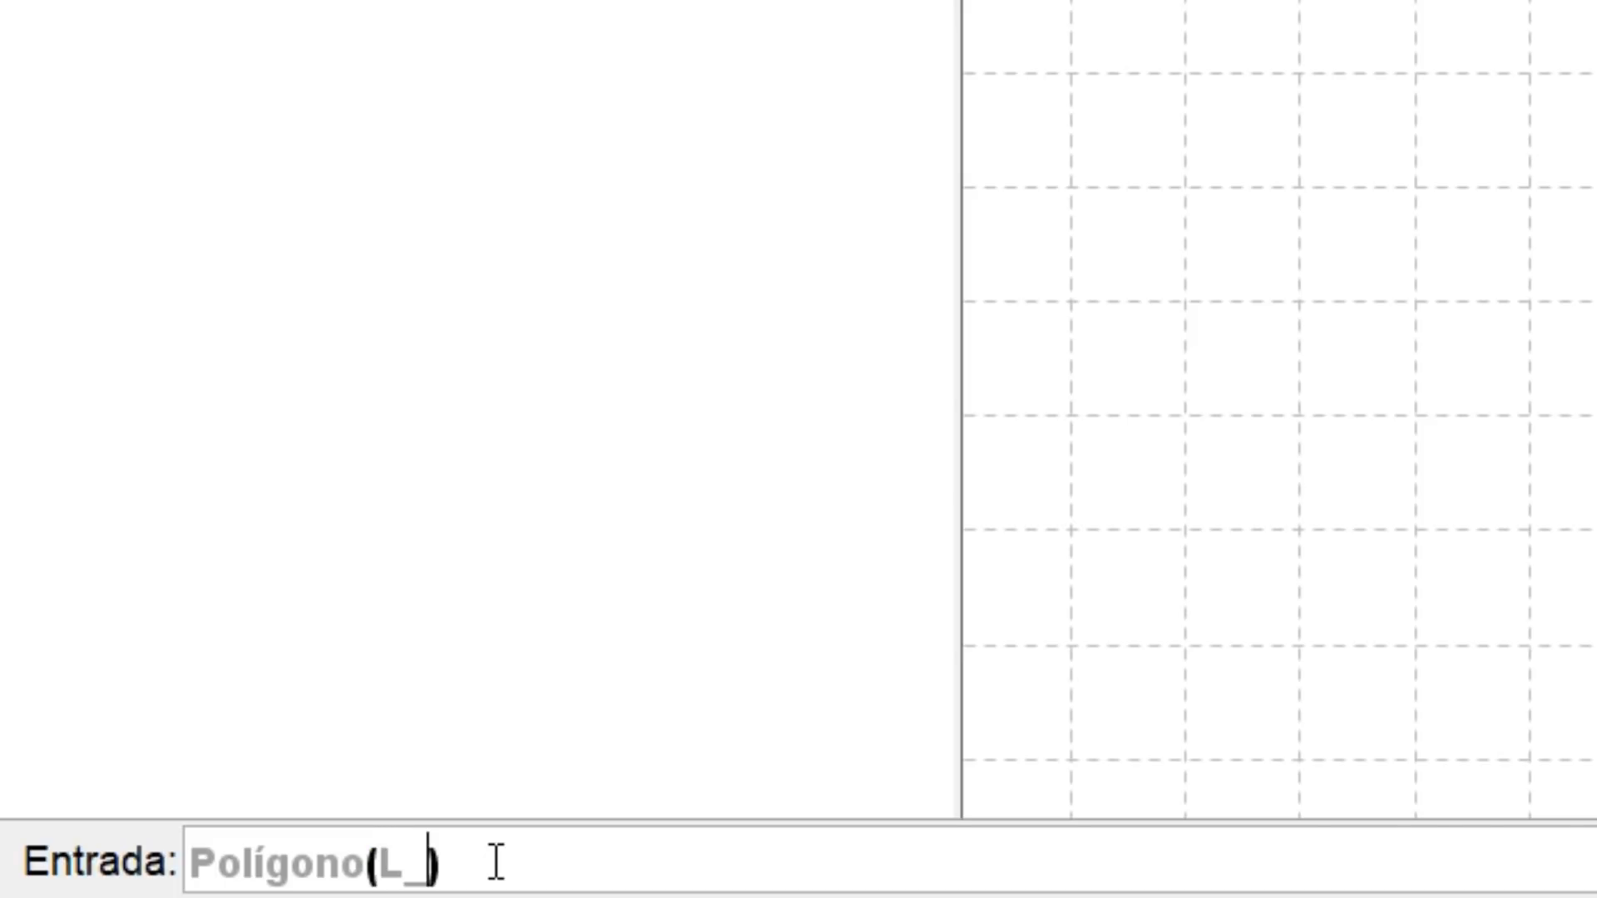
type("1")
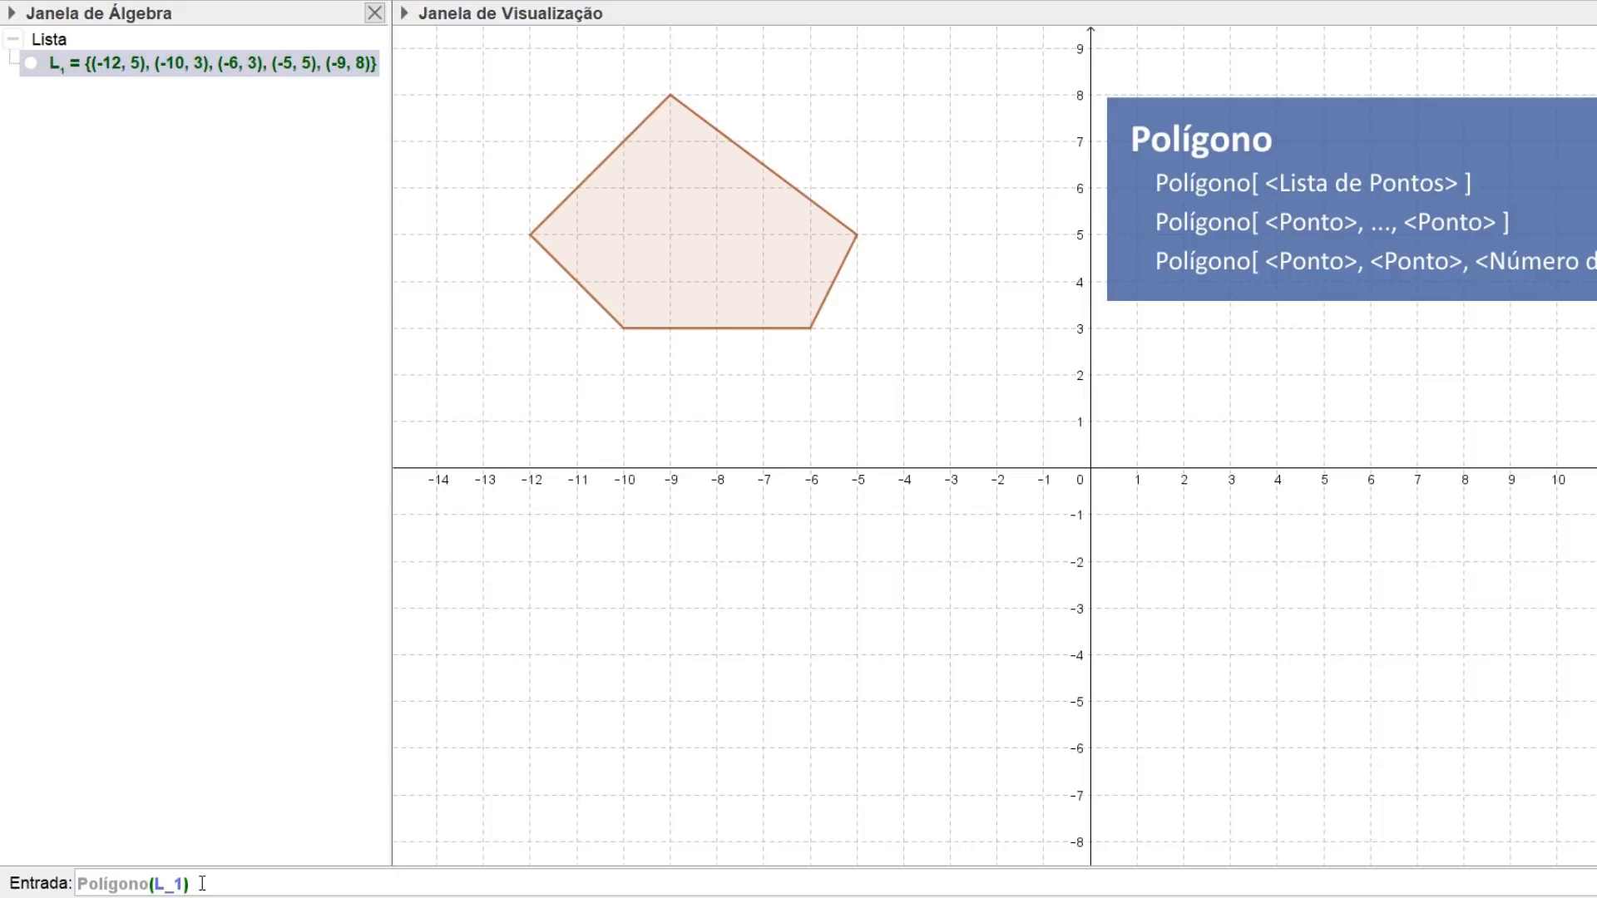
key("Return")
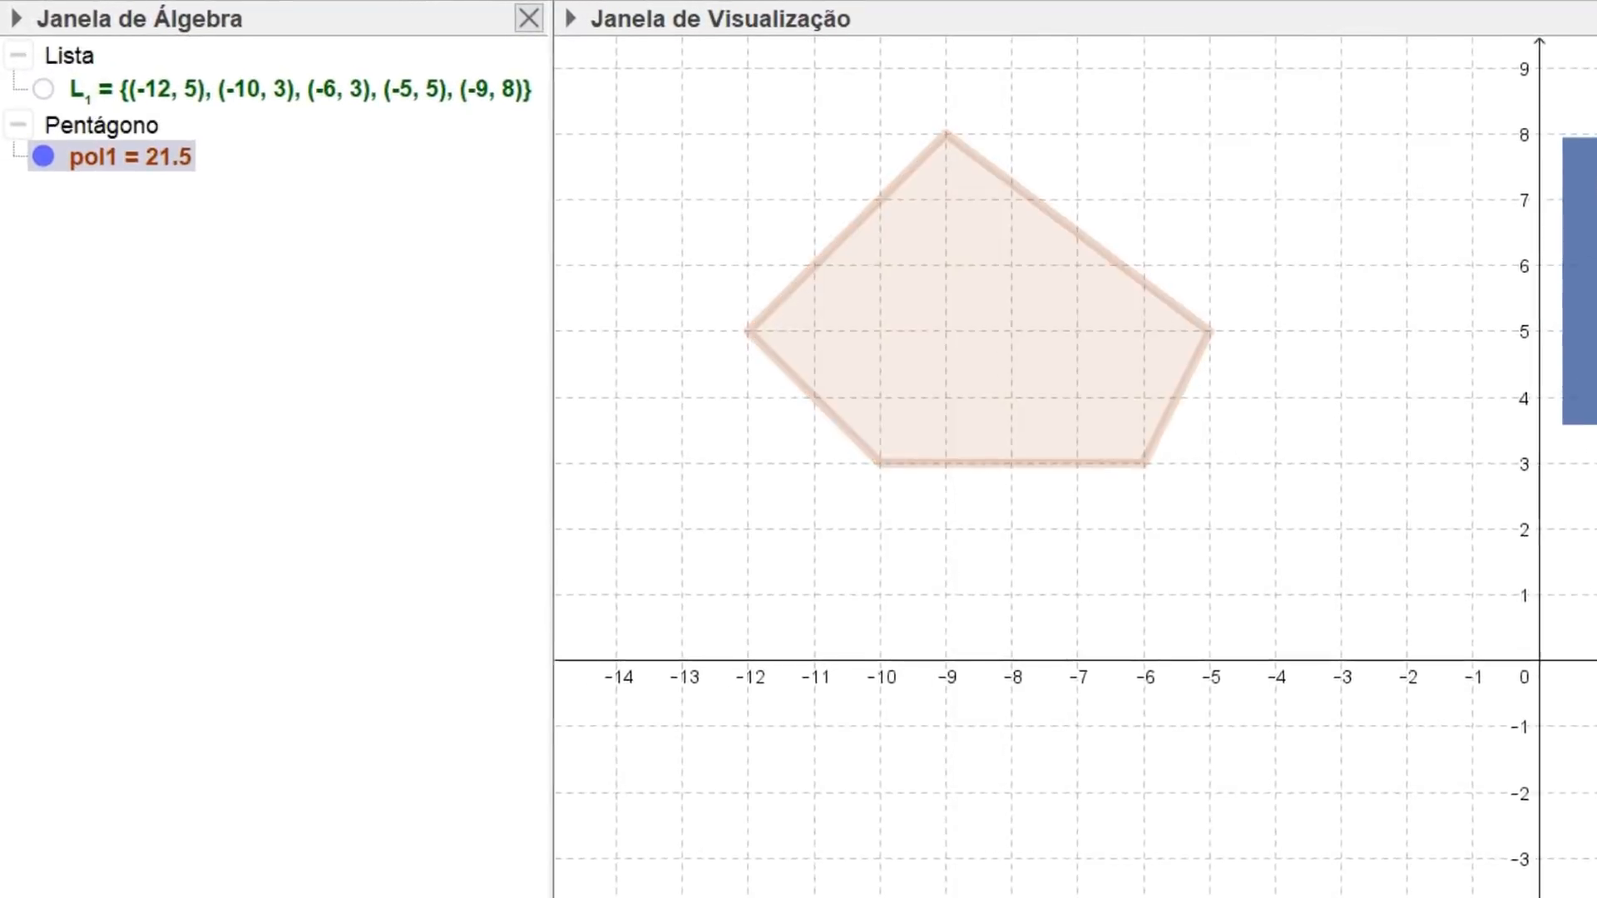
Step: Show the list's points on the pentagon's vertices to compare them, and hide them again
left_click(349, 849)
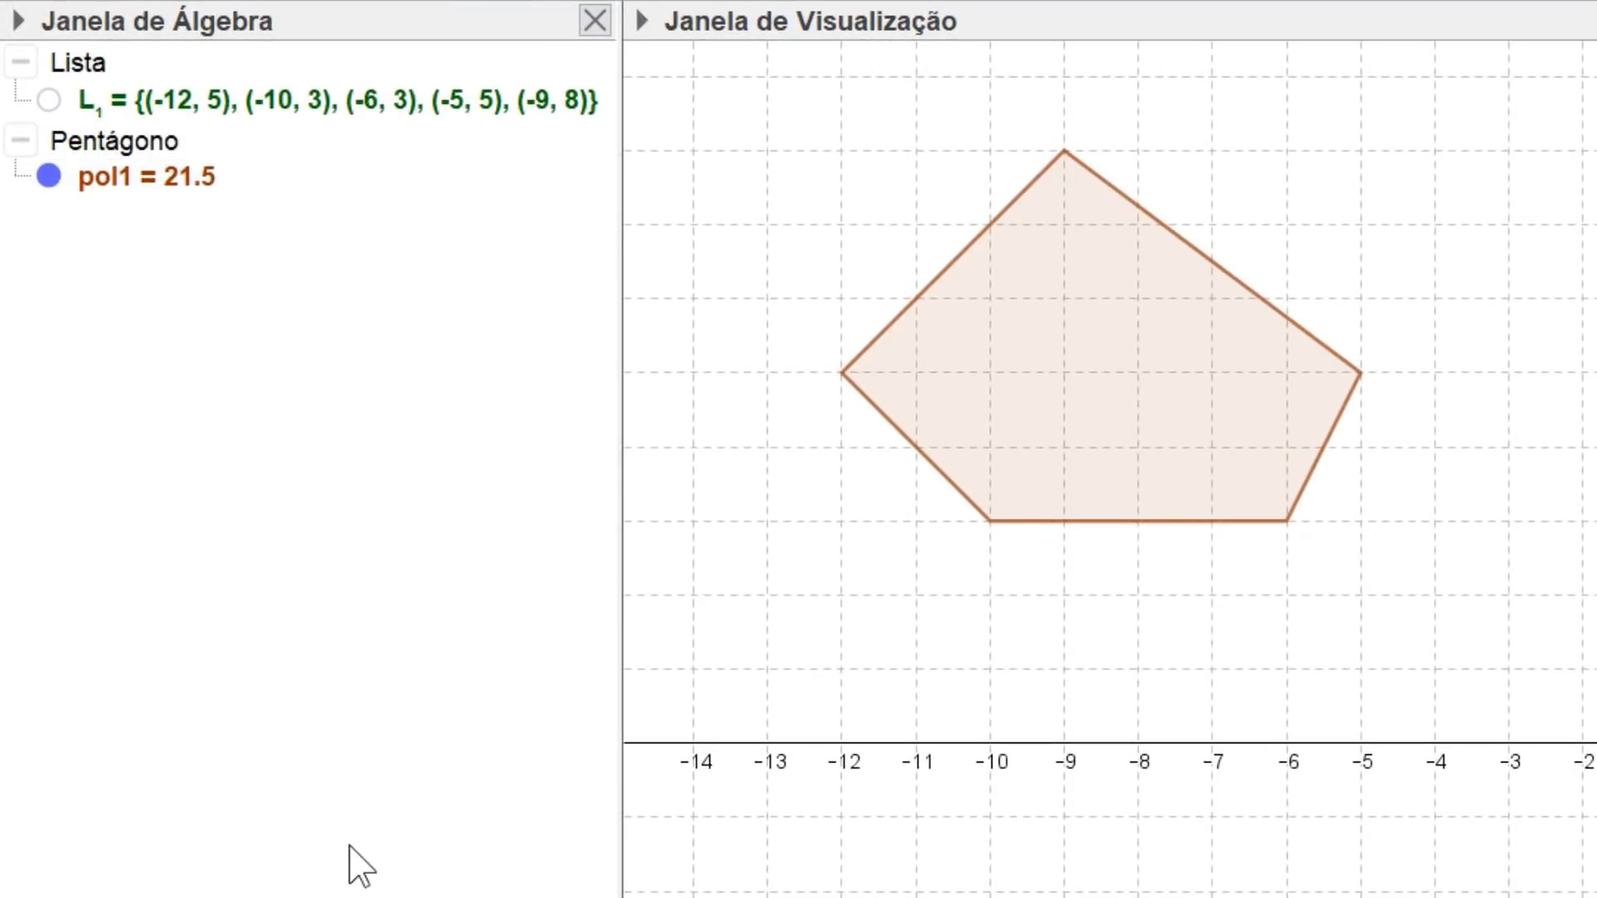
left_click(48, 106)
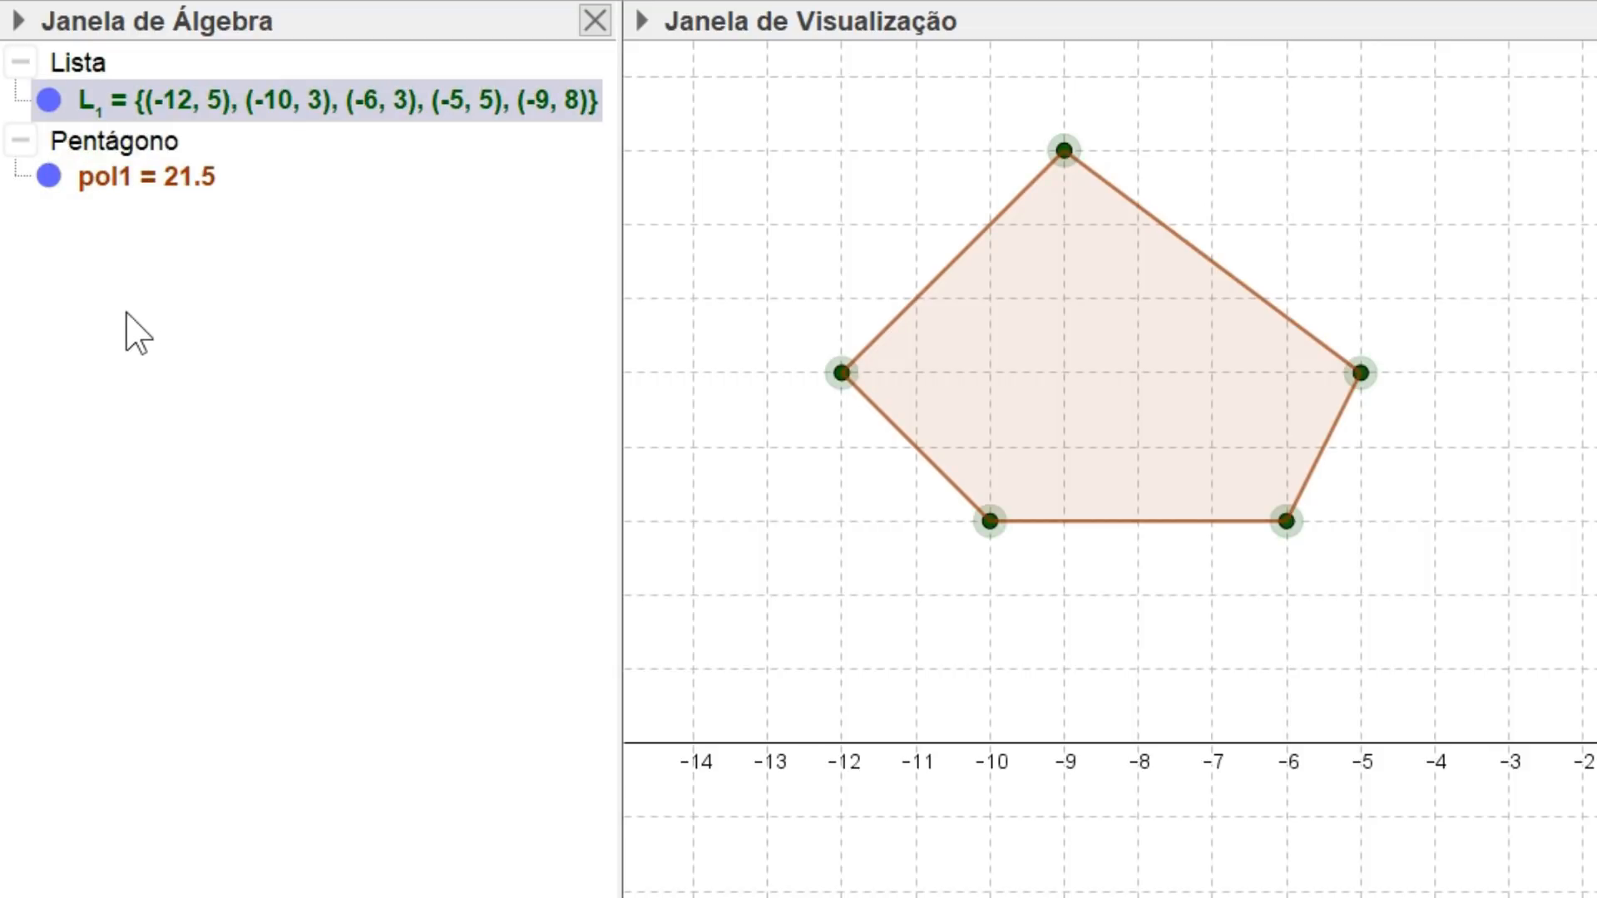
left_click(49, 101)
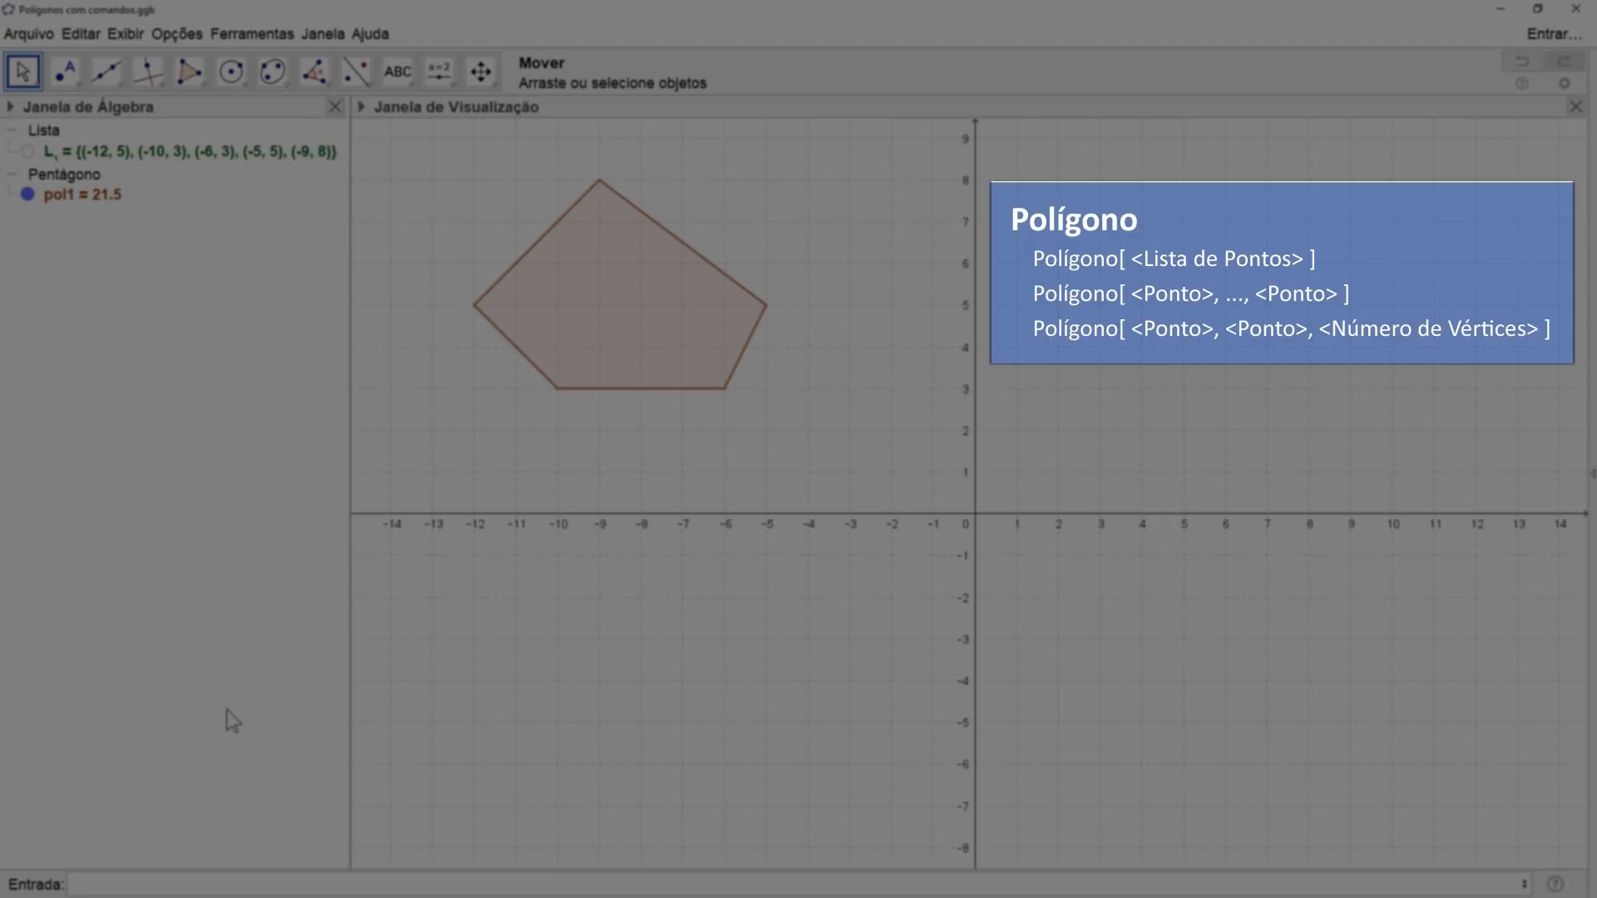
Step: Create a triangle from its vertex coordinates with the command Polígono[(-12,-5),(-6,-2),(-3,-6)]
left_click(271, 882)
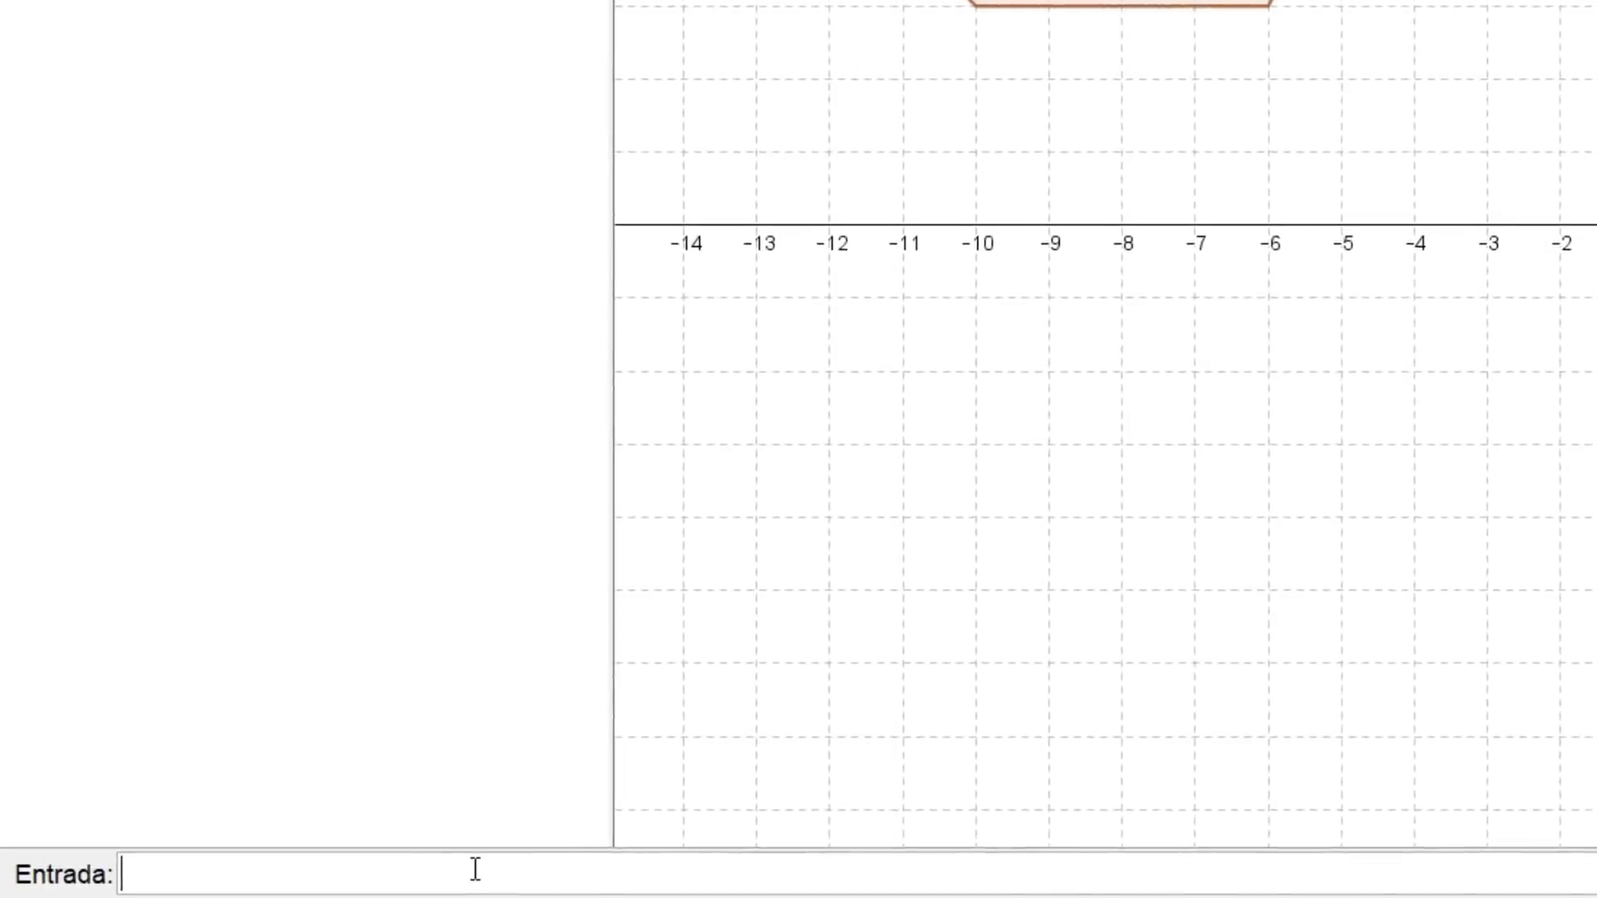
type("Polígono[(-12,-5),(-6,-2),(-3,-6)]")
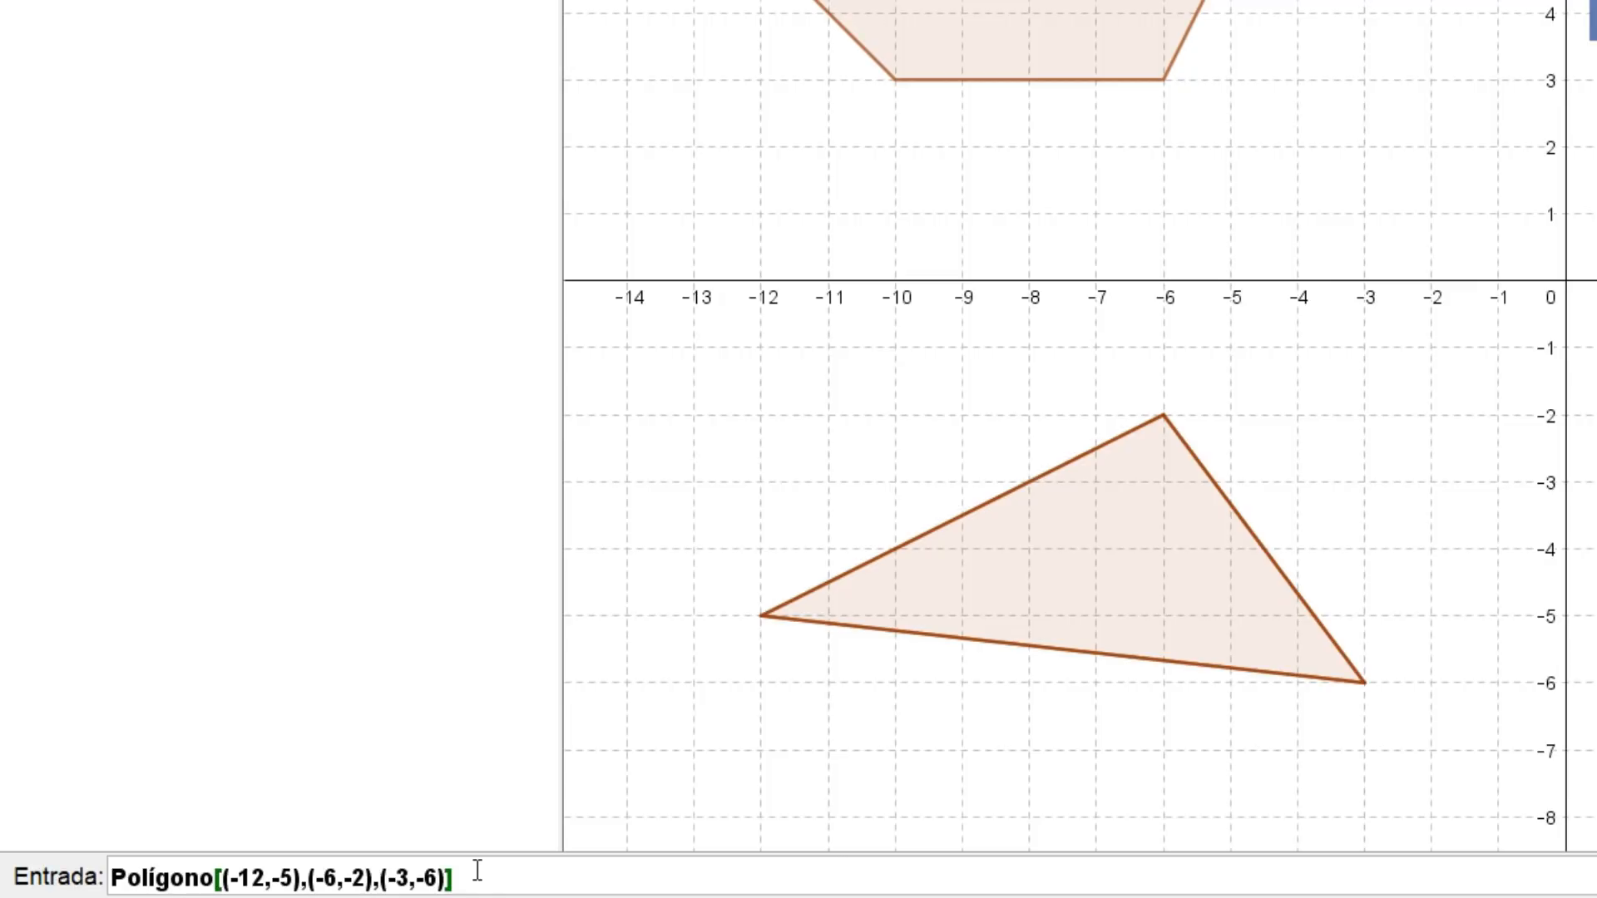
key("Return")
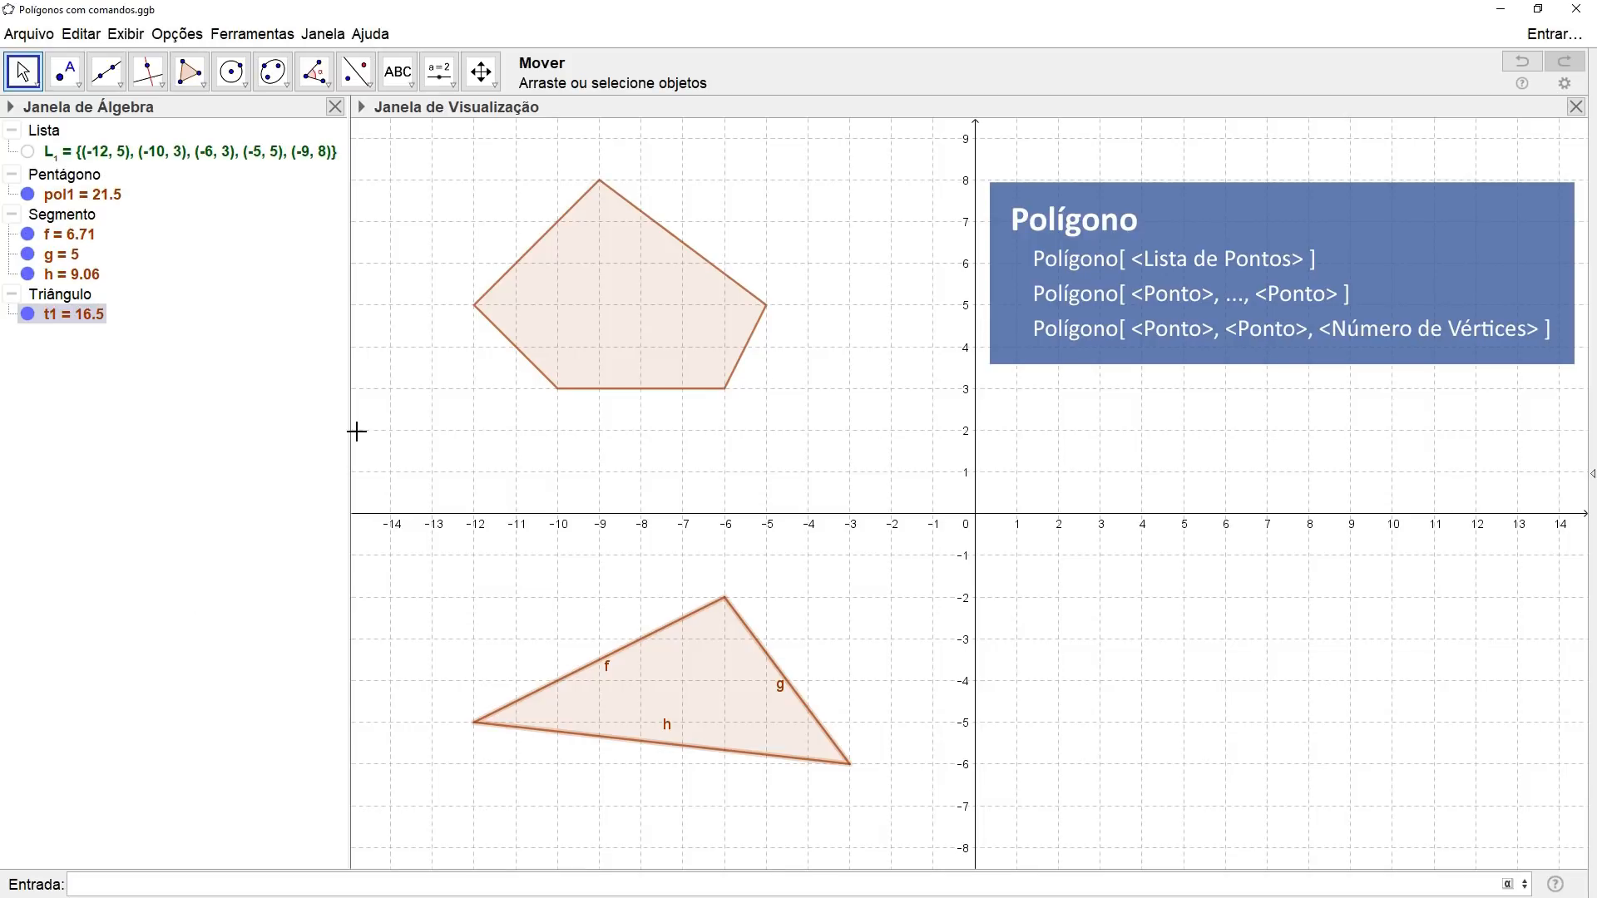
Step: Place two free points, A at (7, -6) and B at (9, -4)
left_click(68, 78)
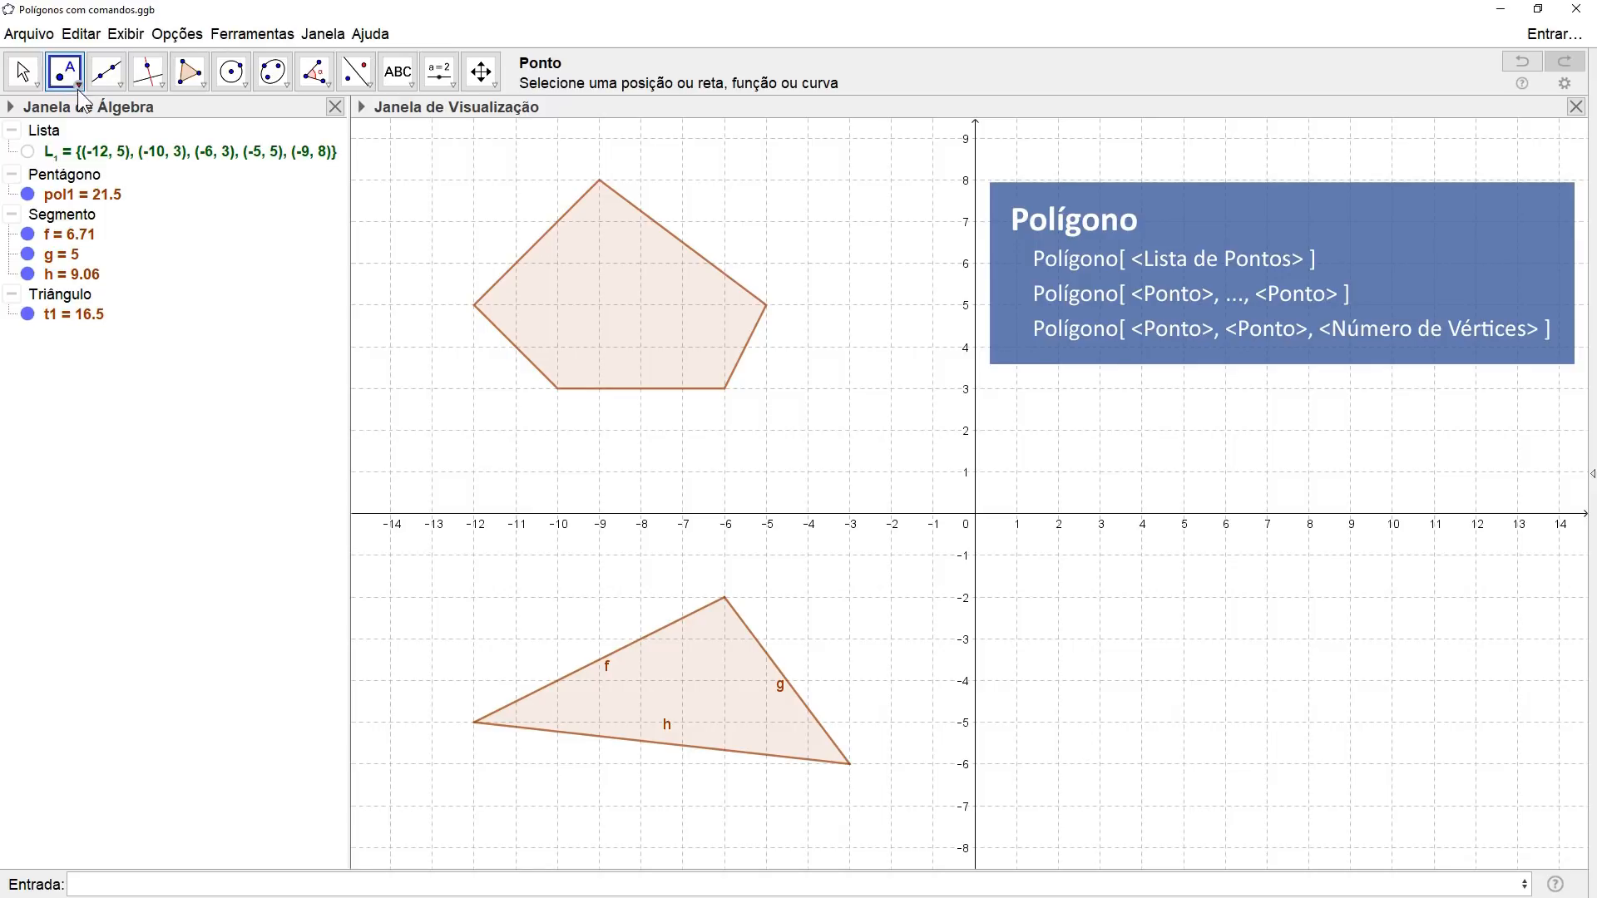
left_click(1268, 764)
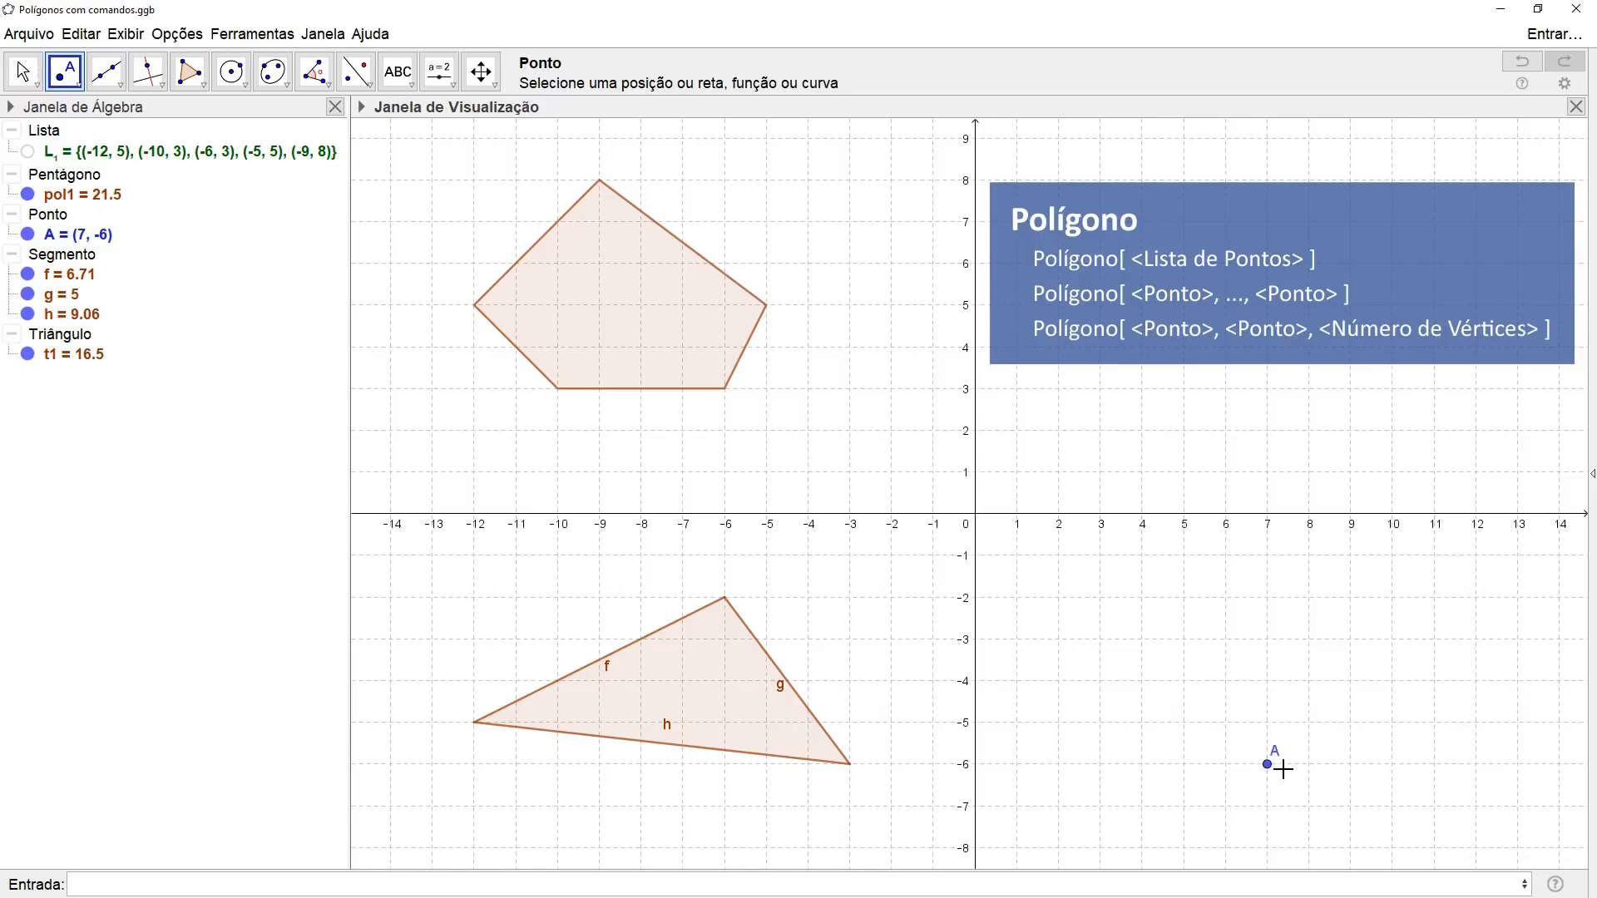
left_click(1350, 682)
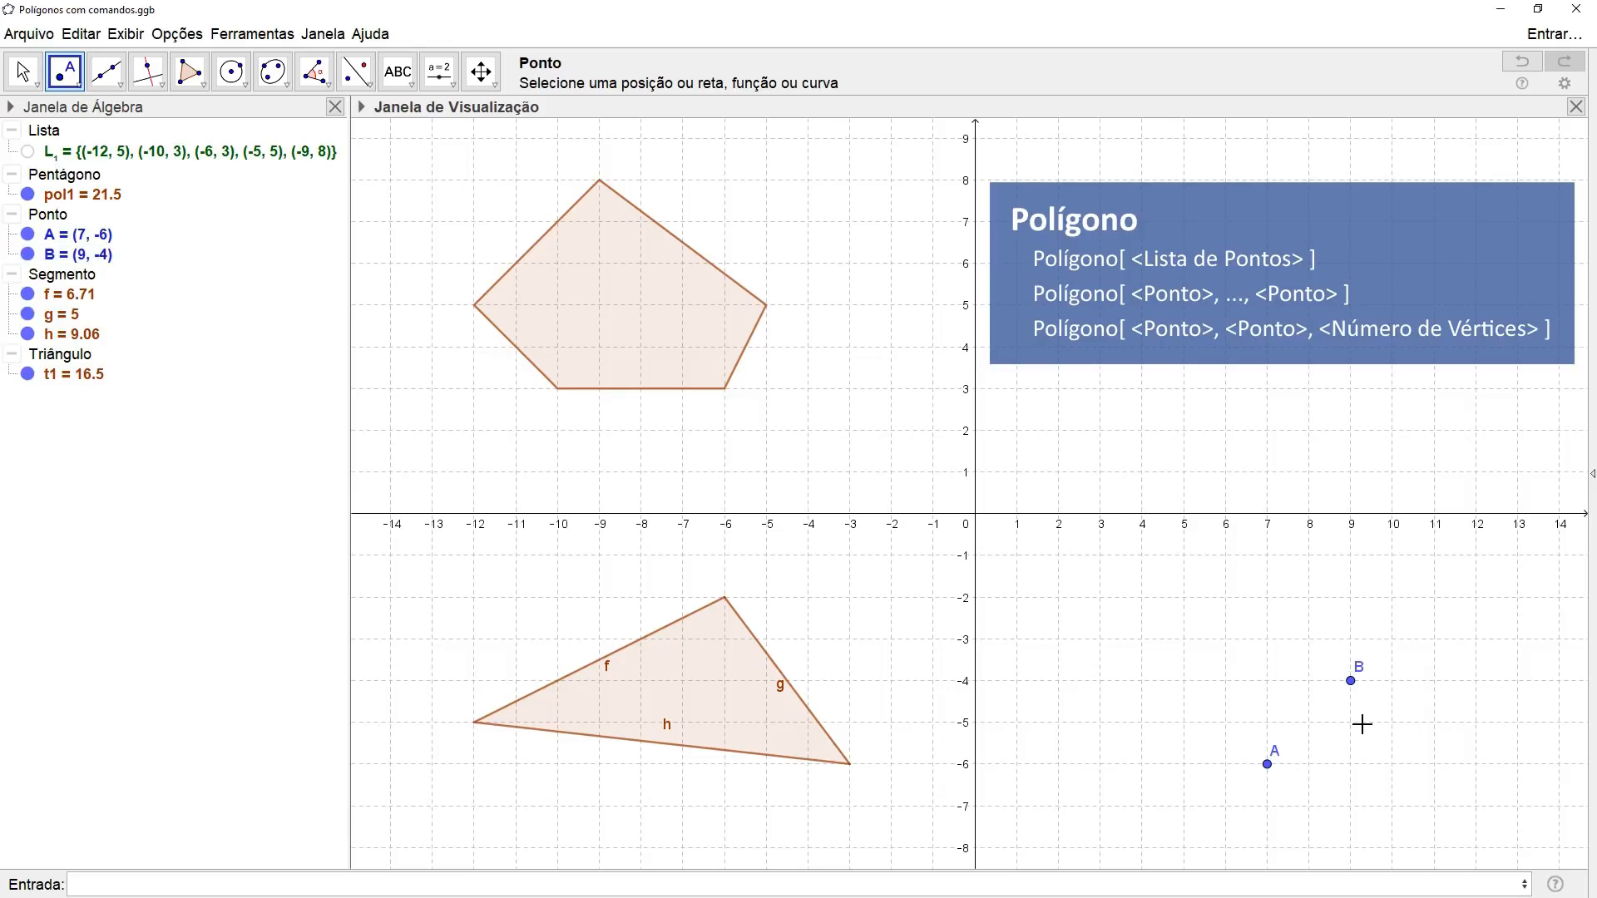
Step: Create a regular four-vertex polygon on points A and B with the command Polígono(A,B,4)
left_click(1323, 886)
type("Pol")
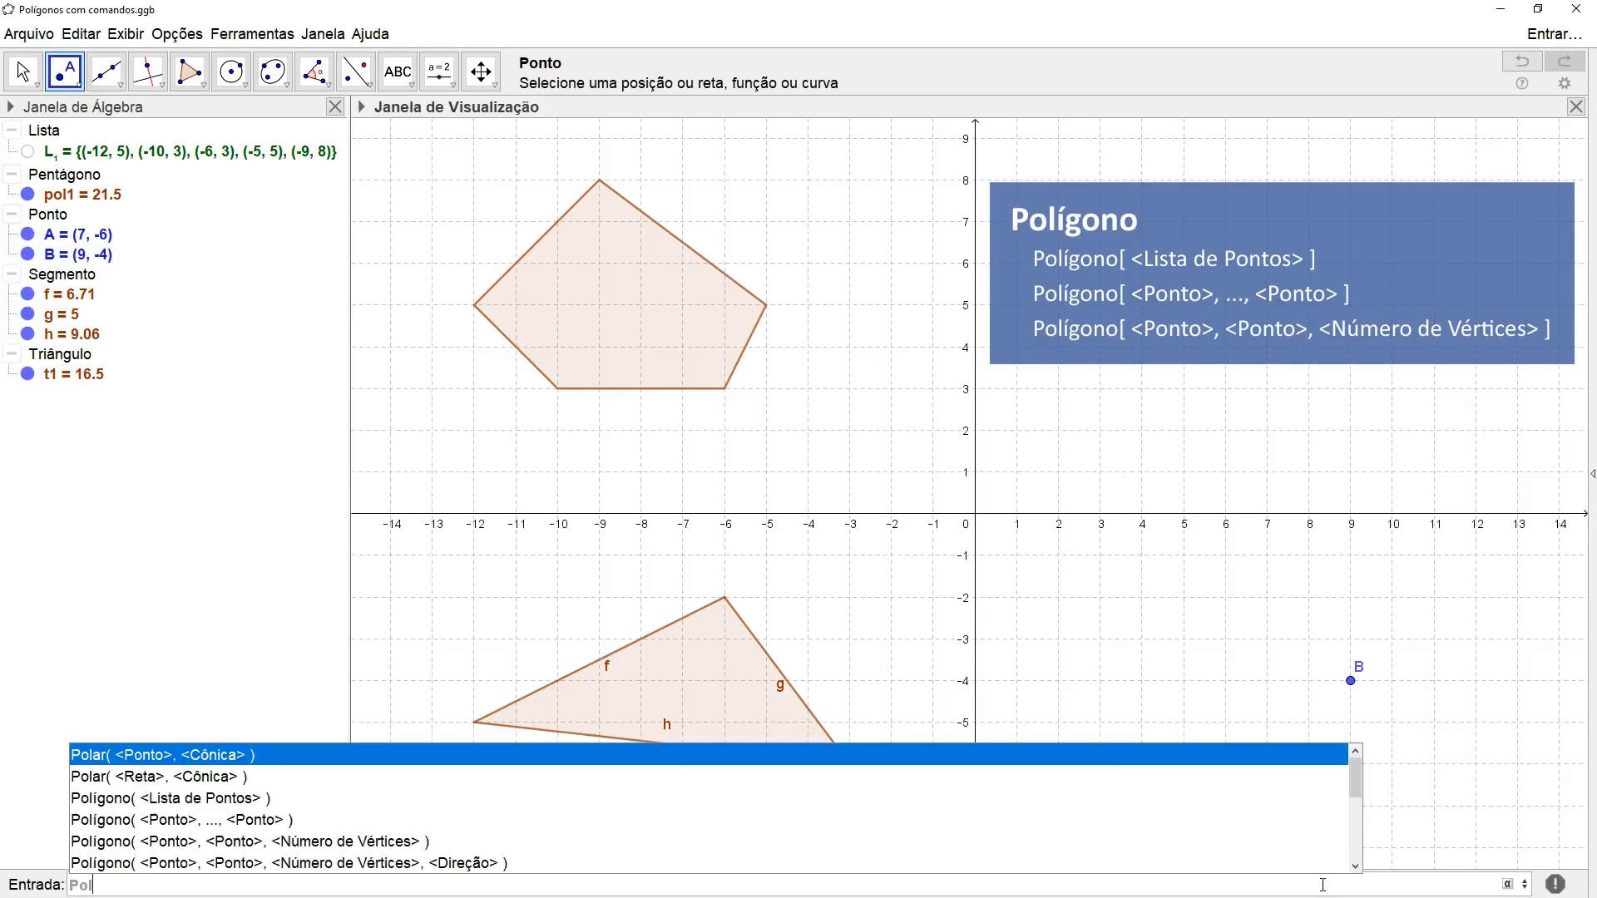
type("ígono")
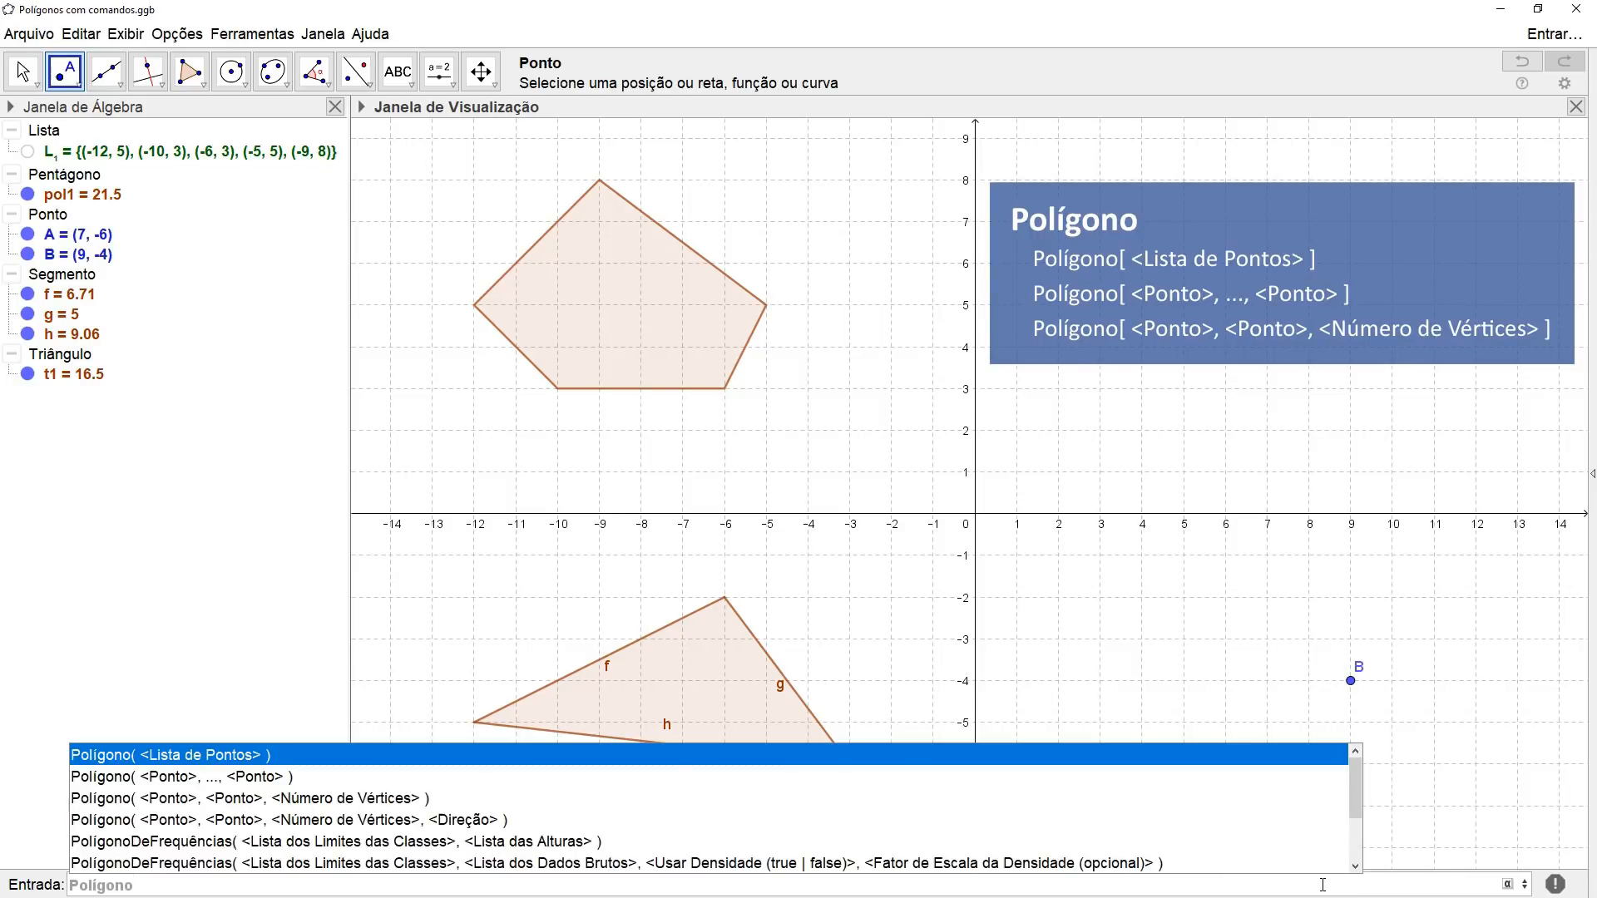
type("(")
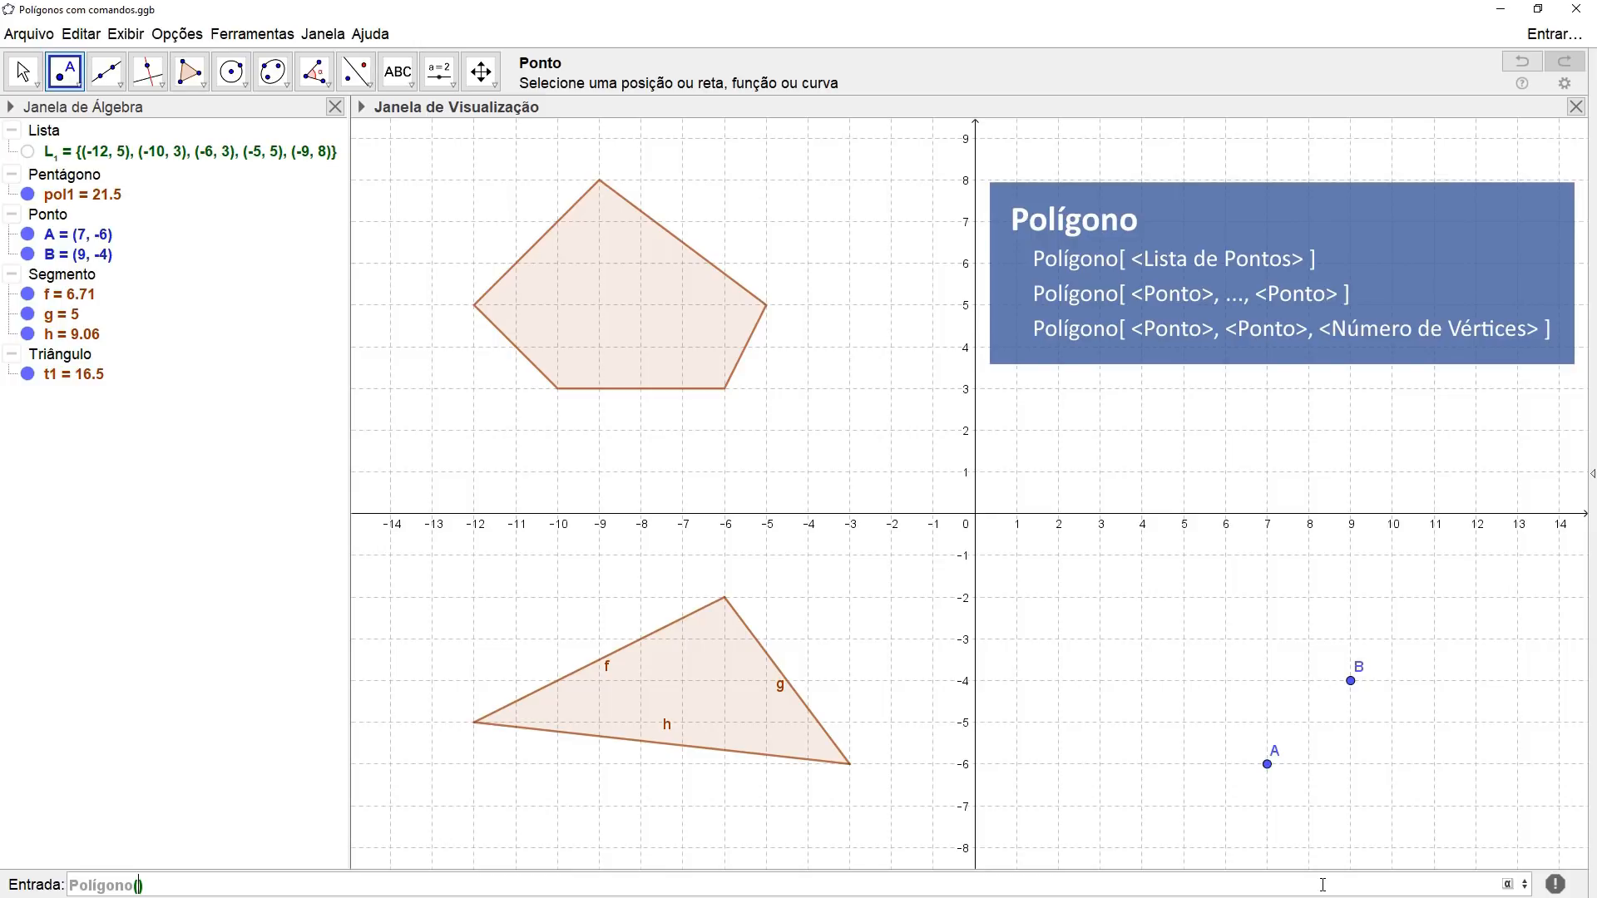
type("A,B,")
type("4")
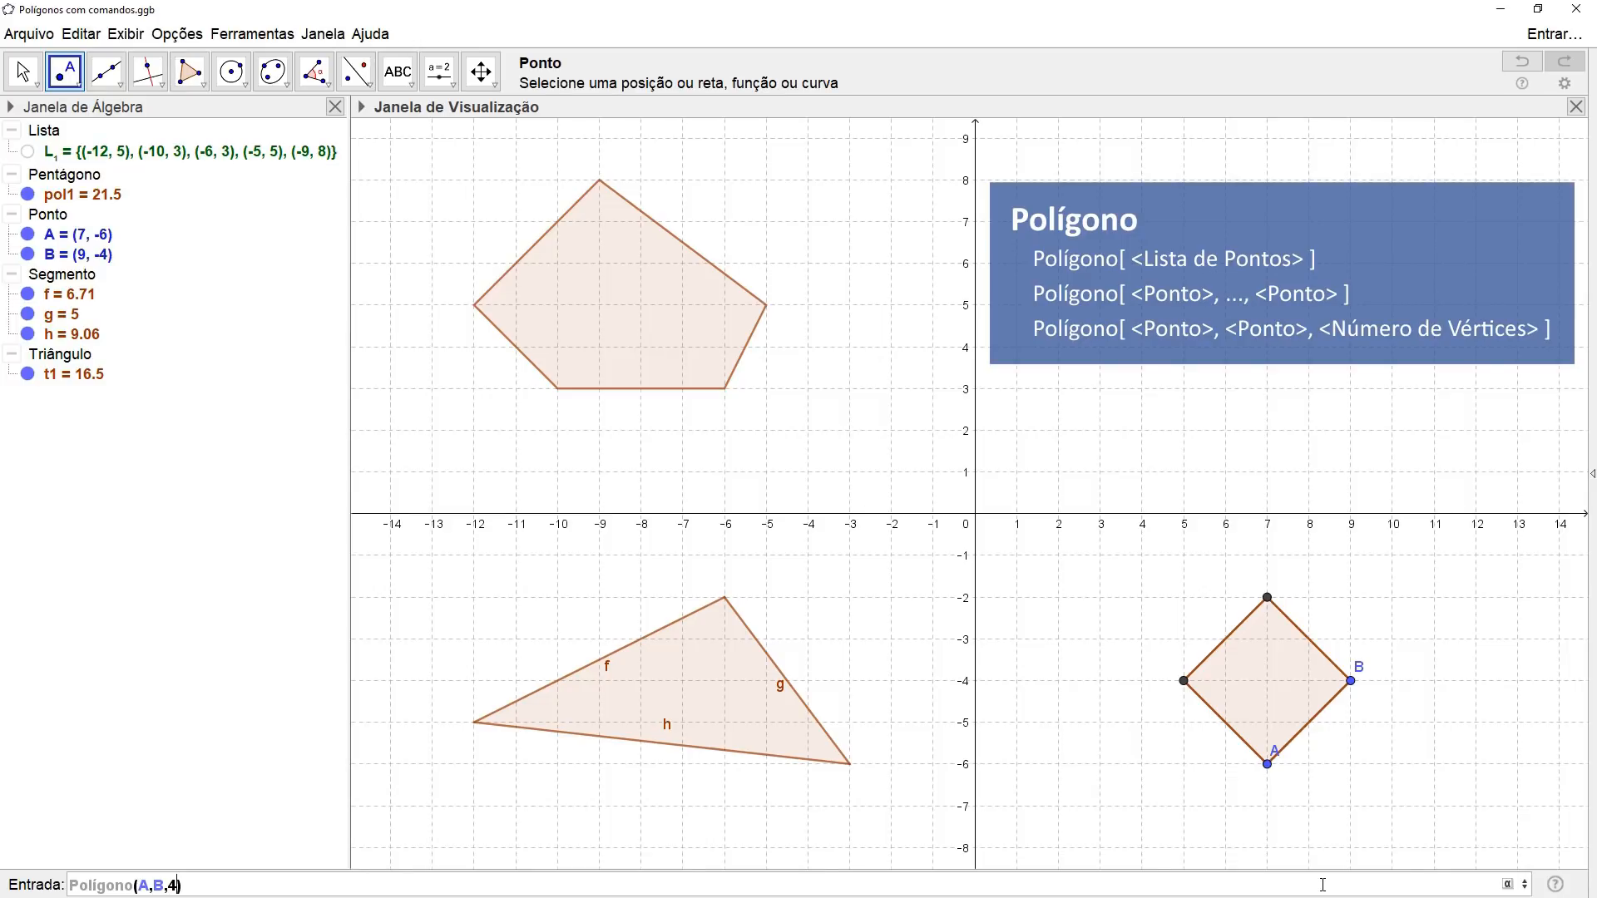
key("Return")
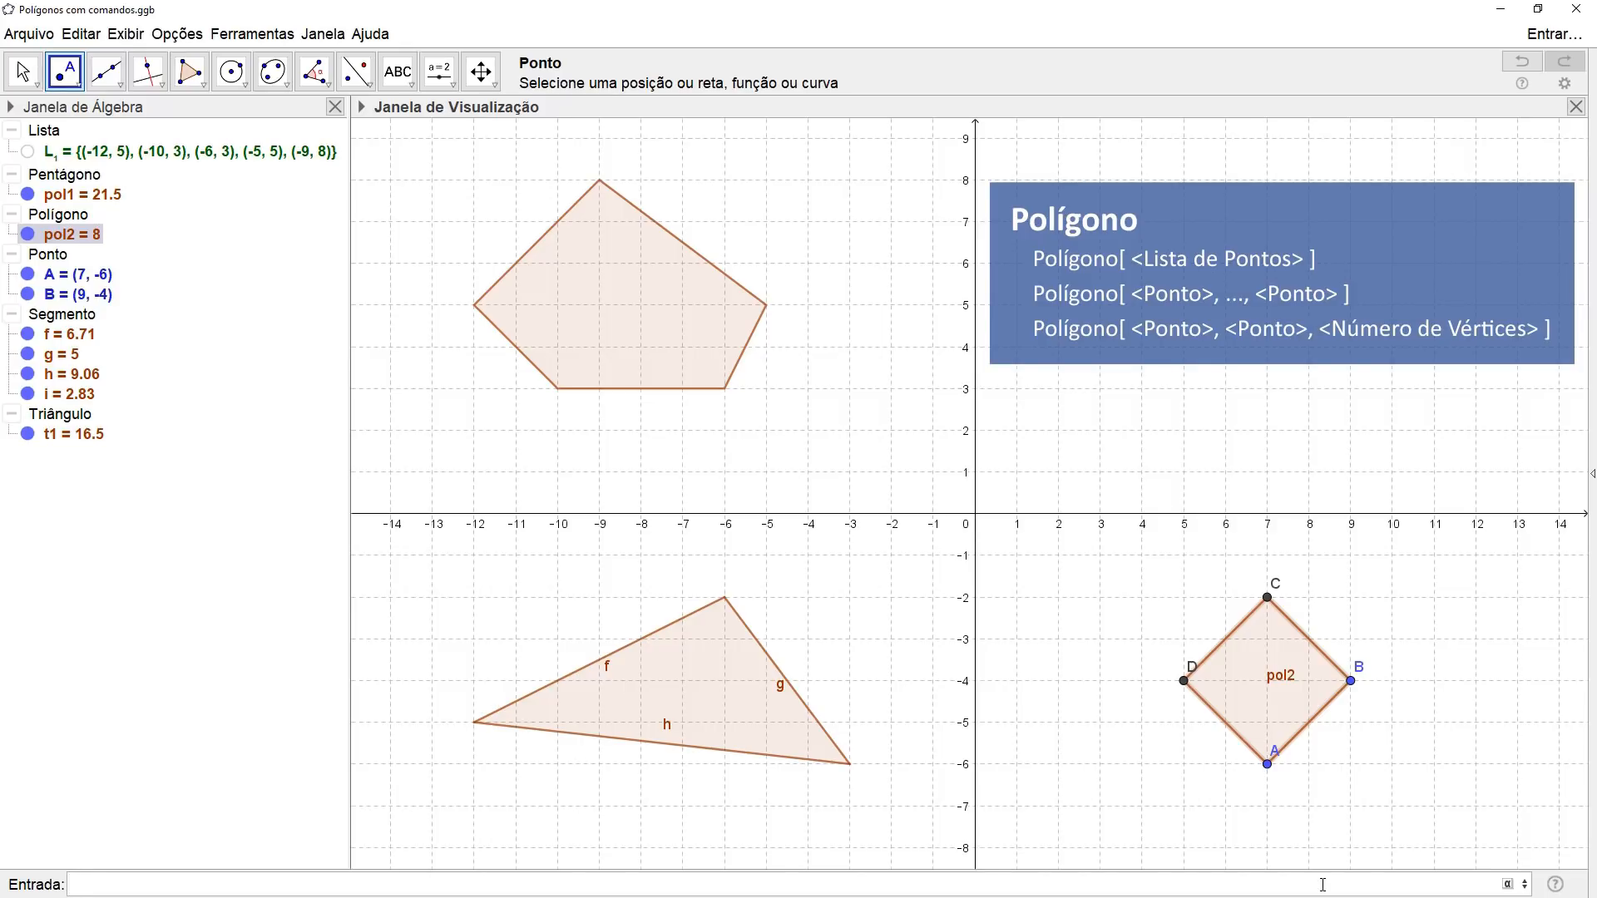
Step: Create a second regular four-vertex polygon on the opposite side of segment AB with the command Polígono(B,A,4)
type("Poli")
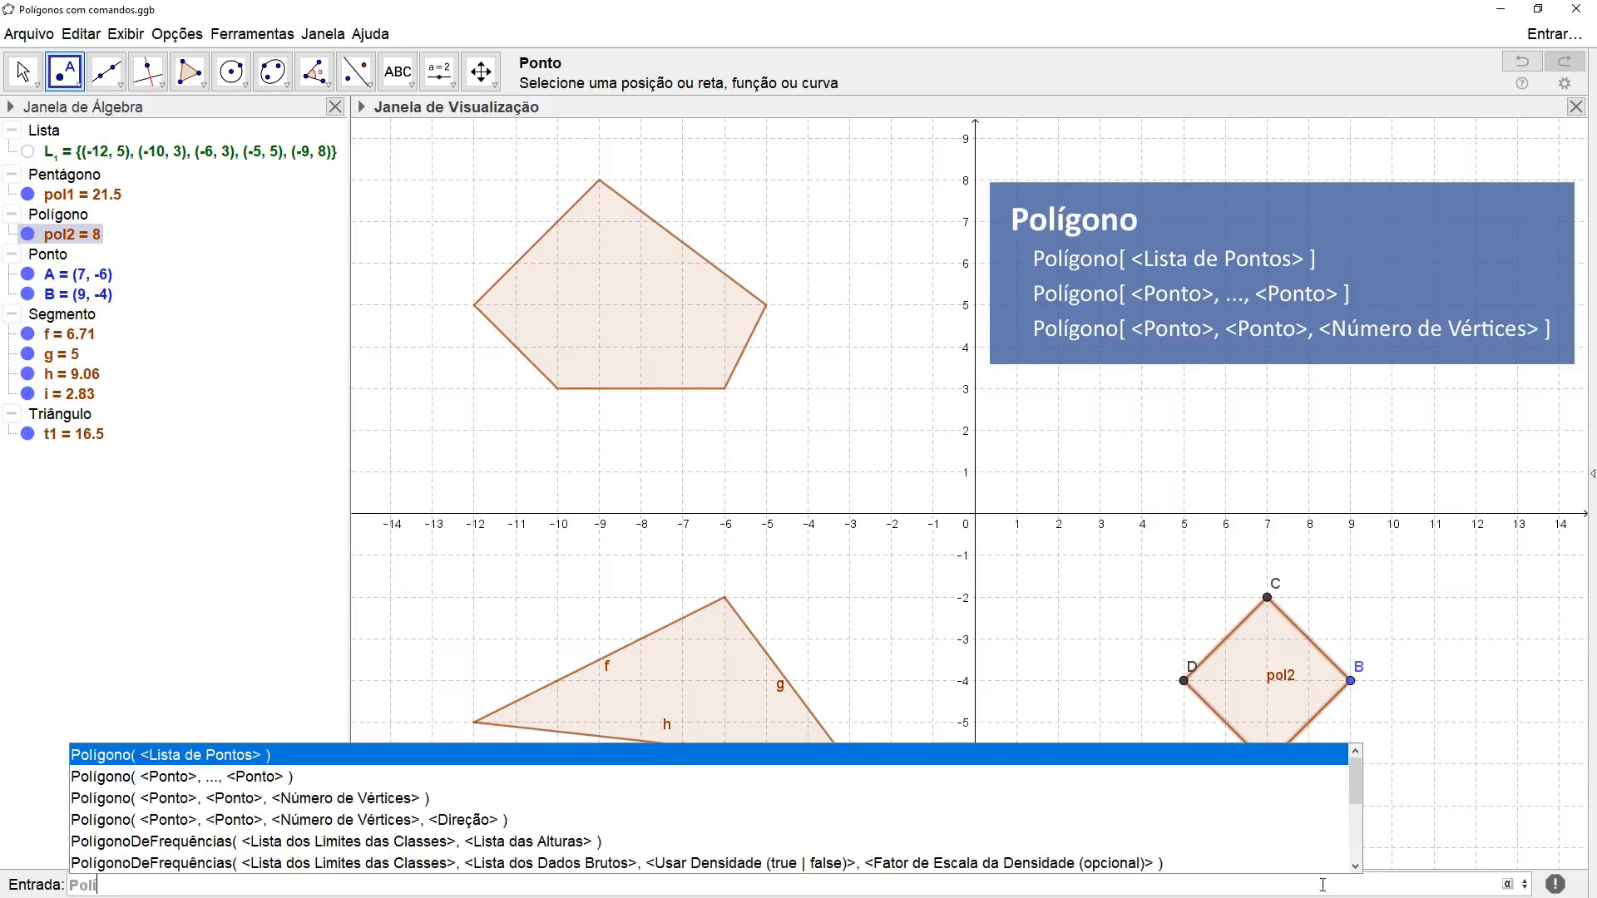
key("BackSpace")
type("ígono(")
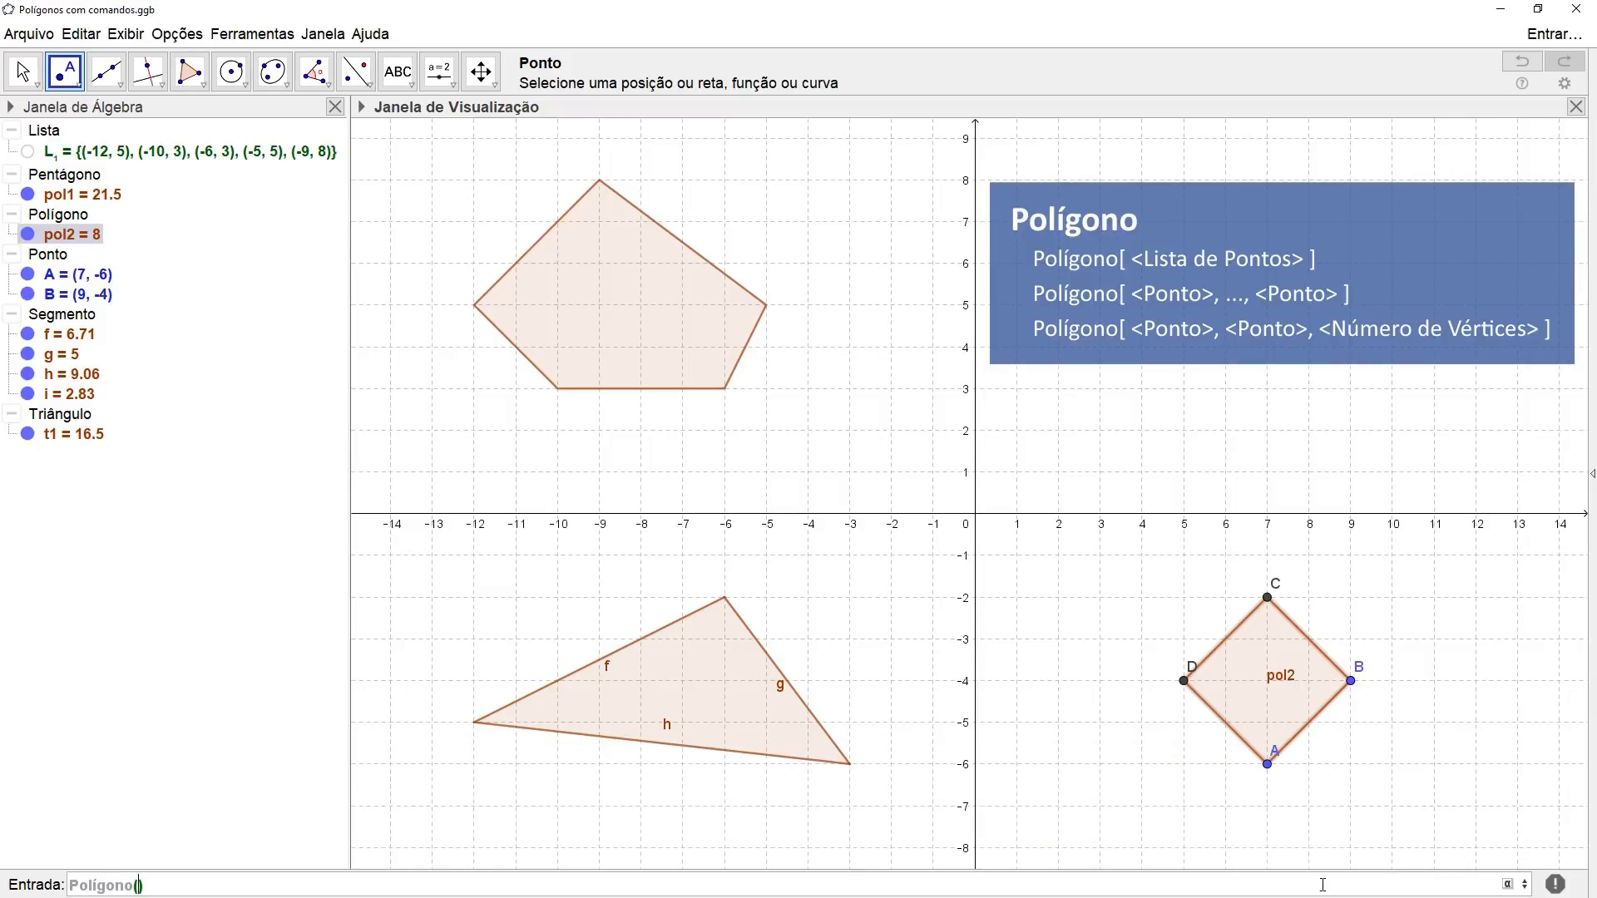
type("B,A,4")
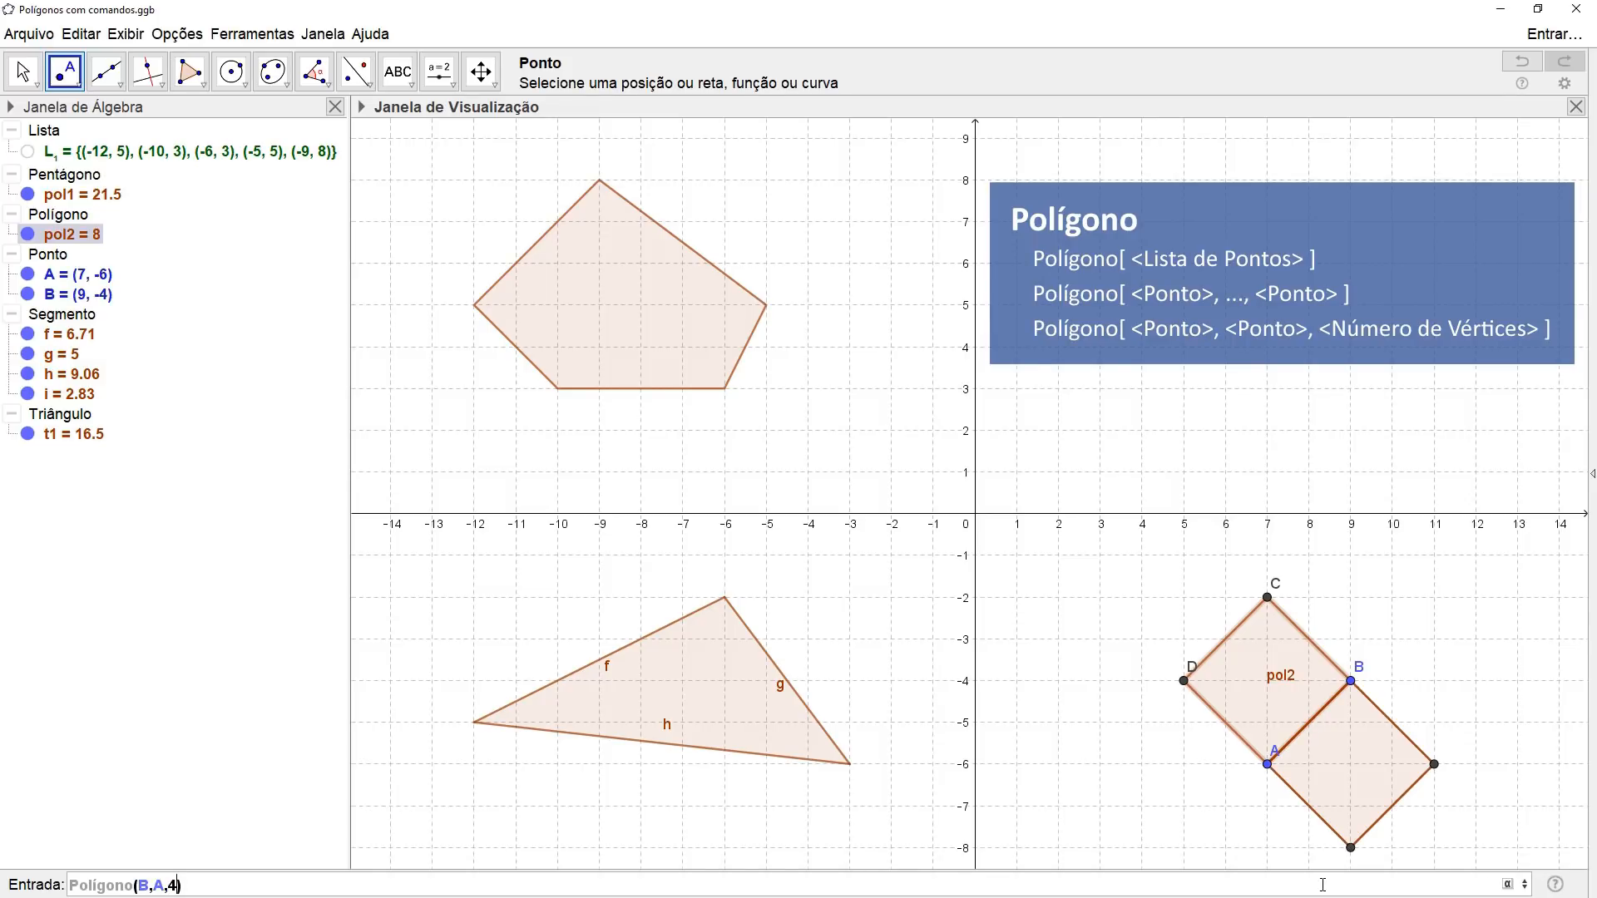
key("Return")
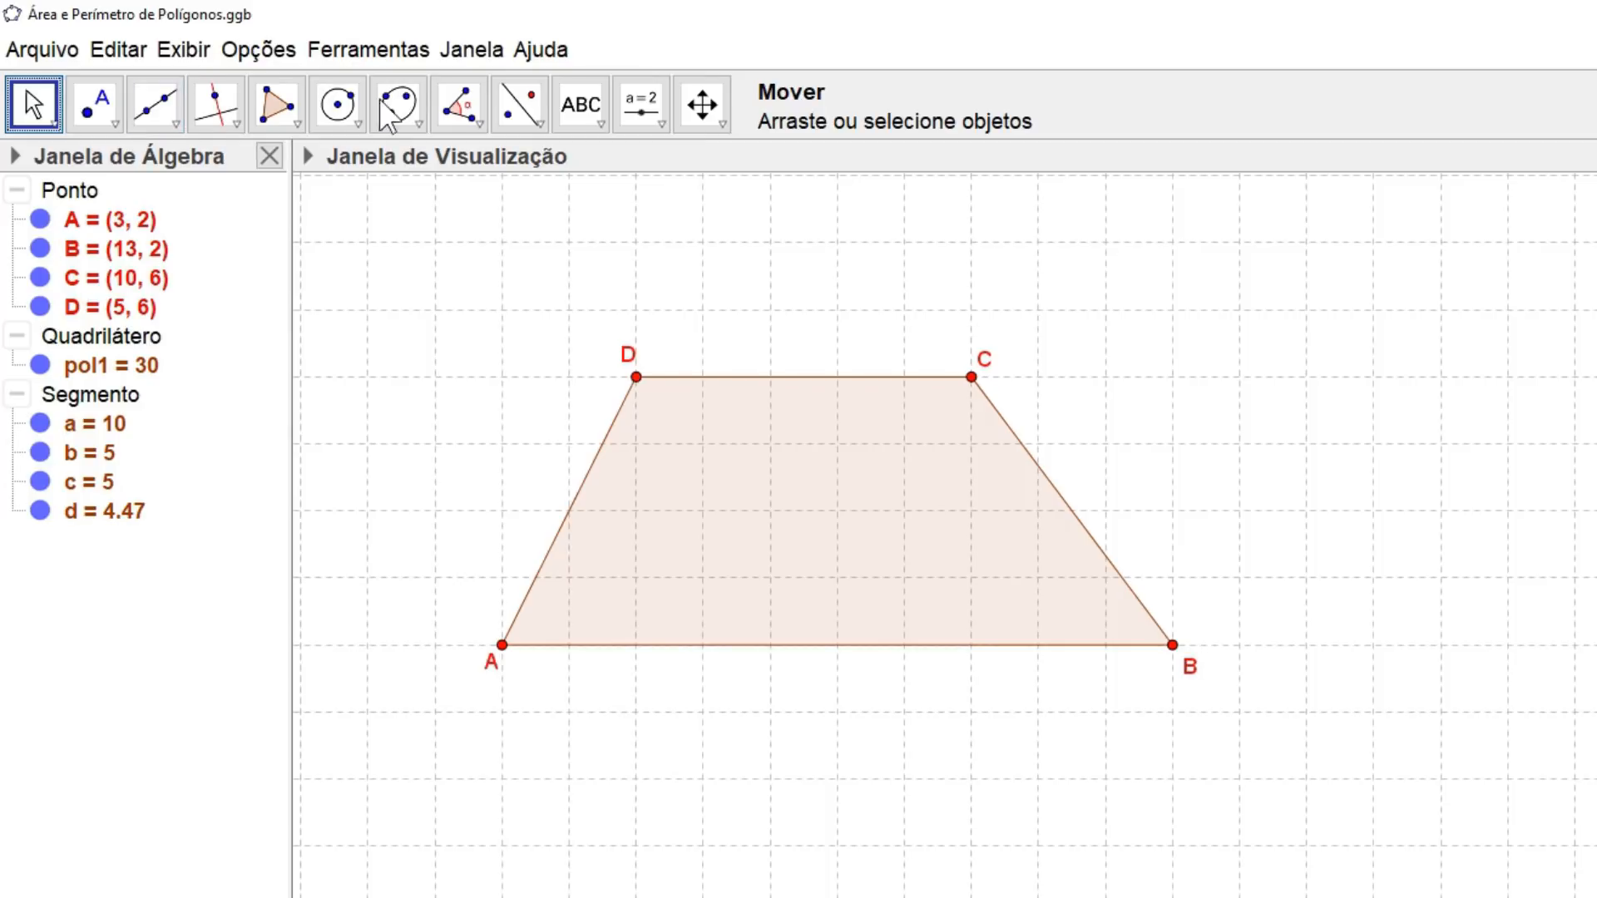
Step: Add an area label to trapezoid ABCD with the Área tool
left_click(478, 124)
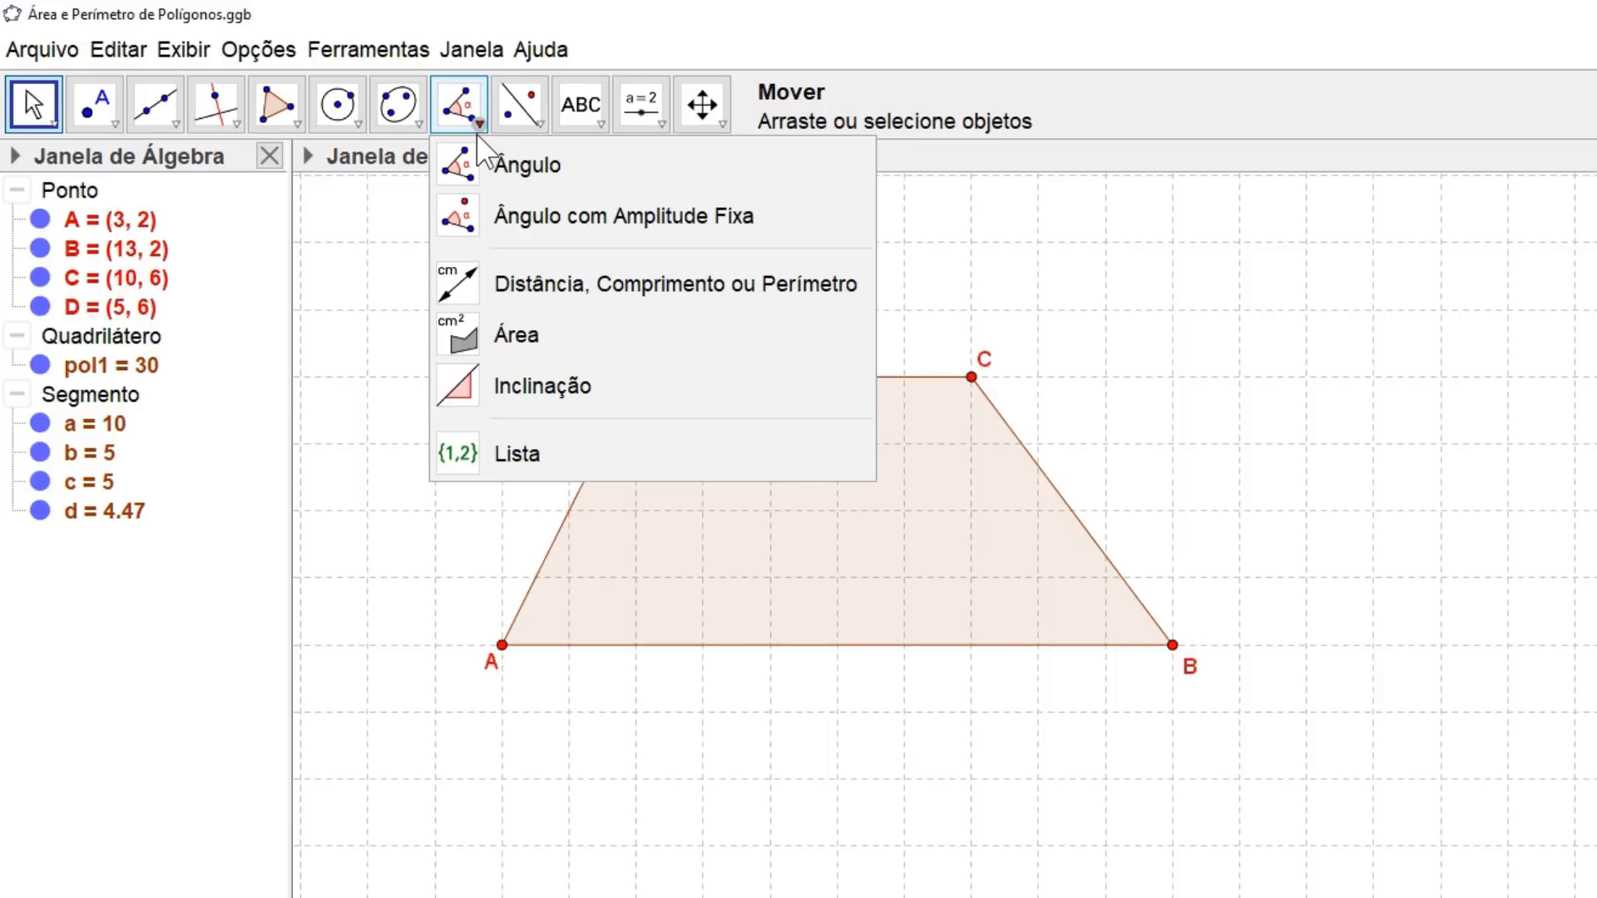
left_click(528, 336)
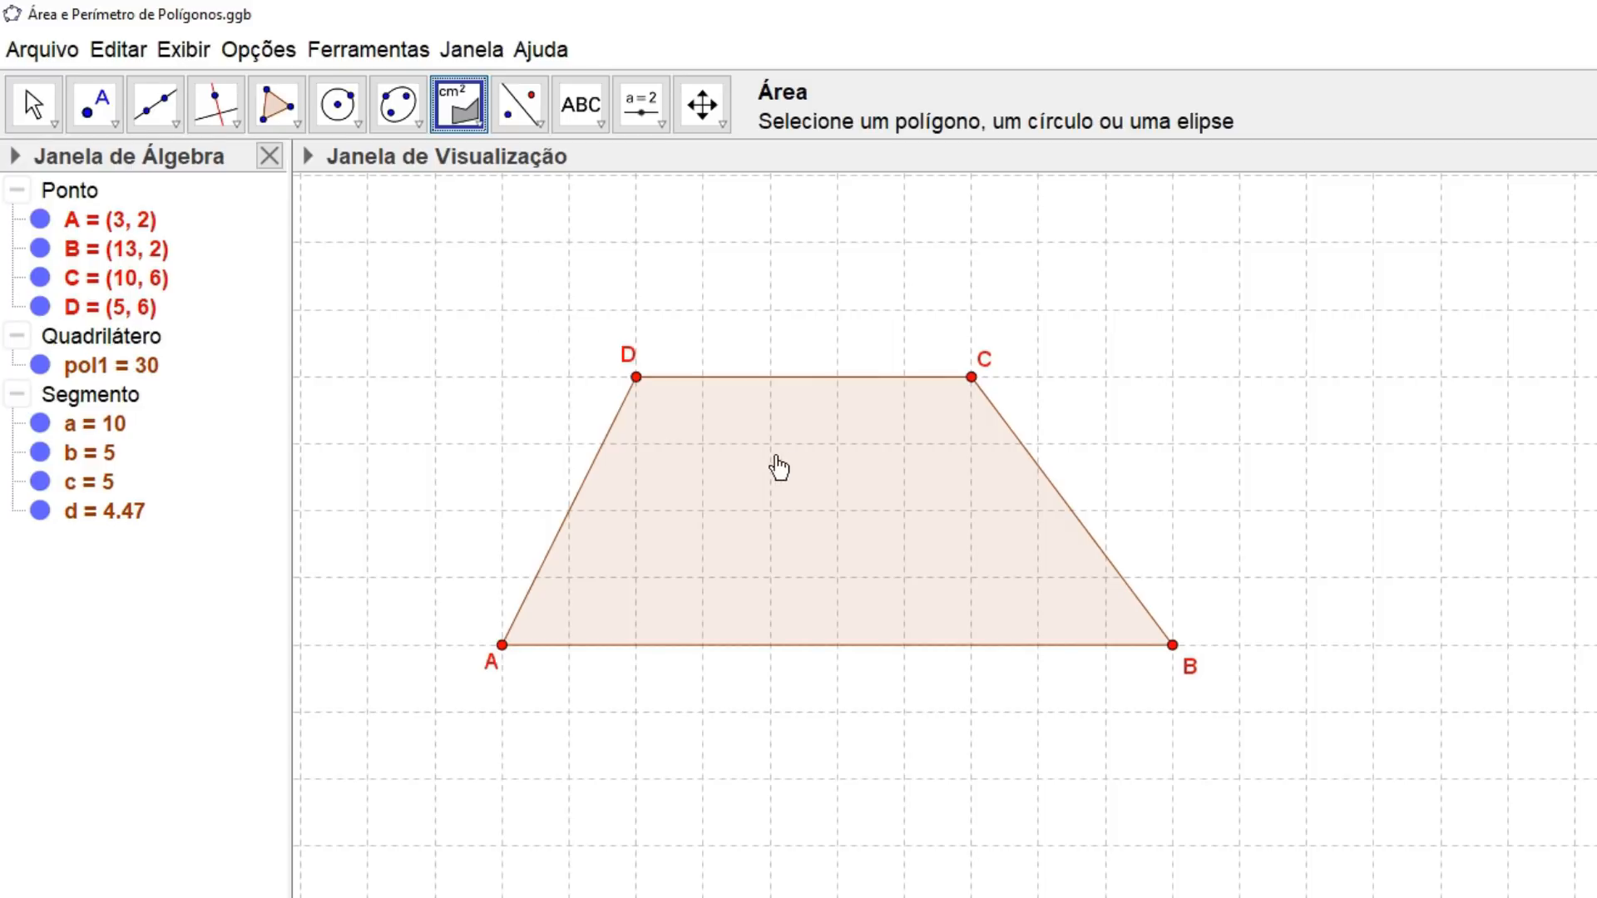
left_click(818, 476)
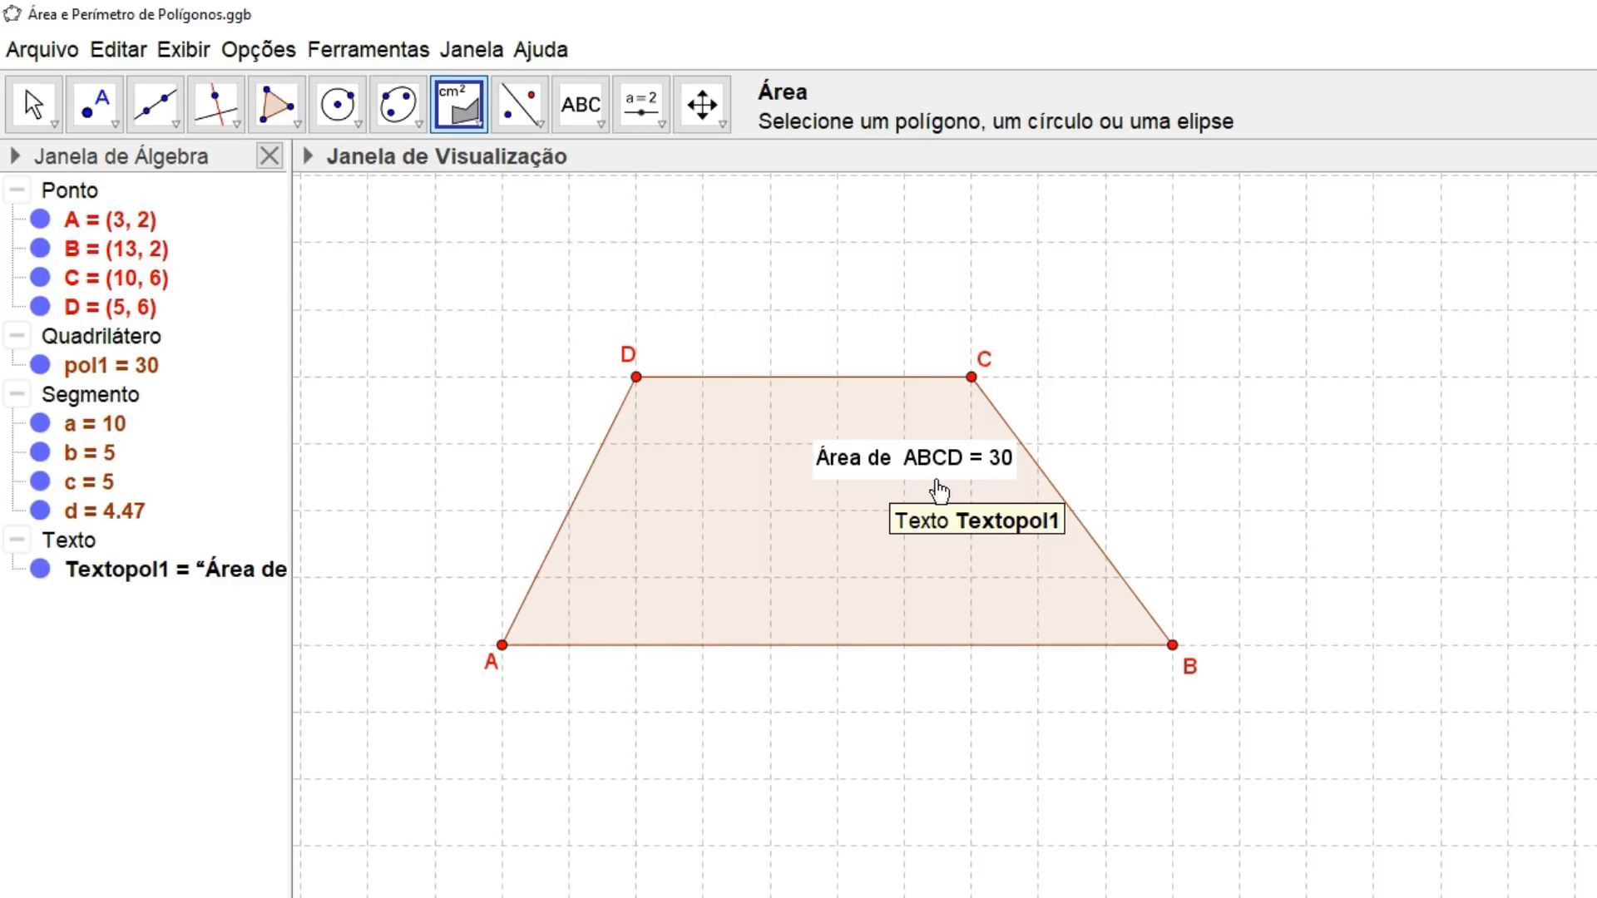
key("Escape")
Step: Move vertex D of quadrilateral ABCD to (6, 7) and select the polygon's entry to compare its value with the area label
left_click(125, 376)
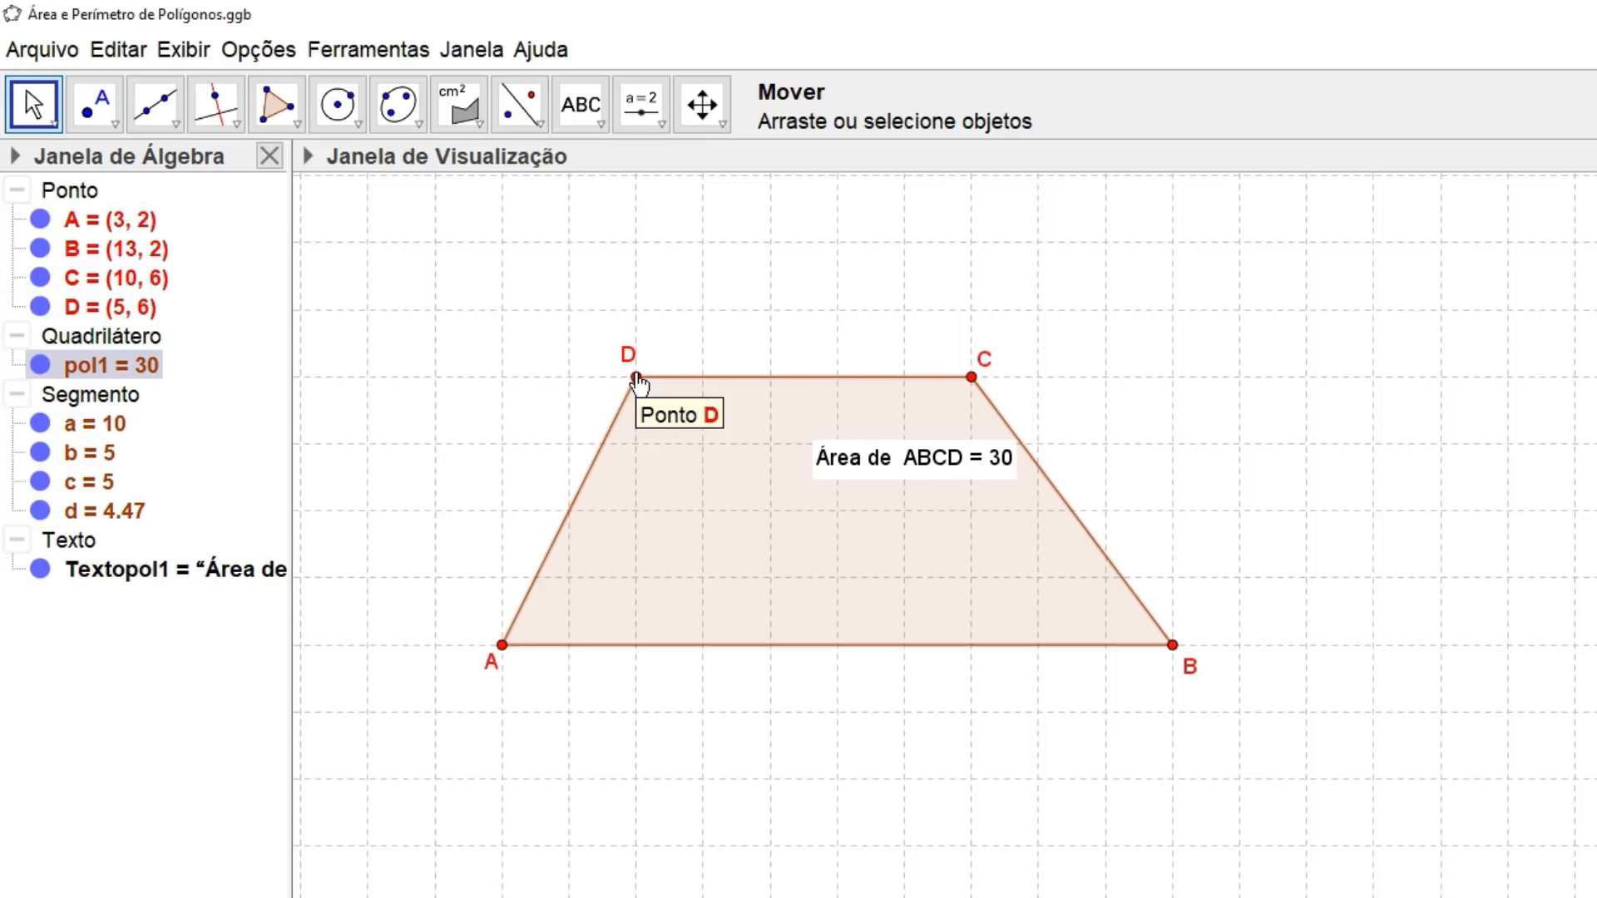
left_click_drag(637, 378, 703, 311)
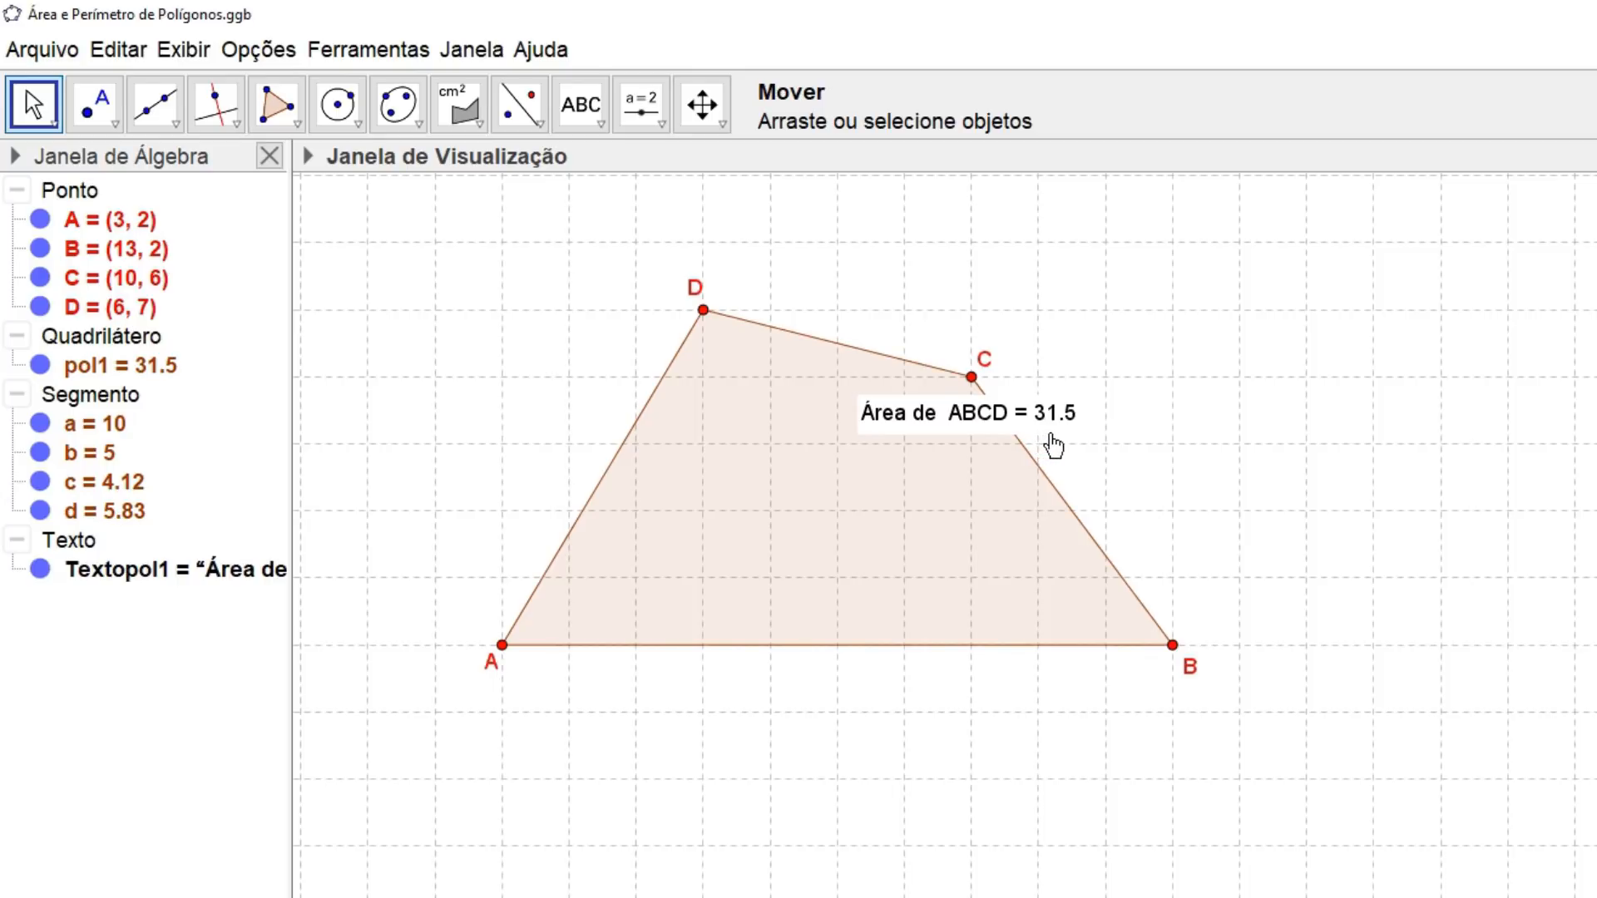
left_click(162, 373)
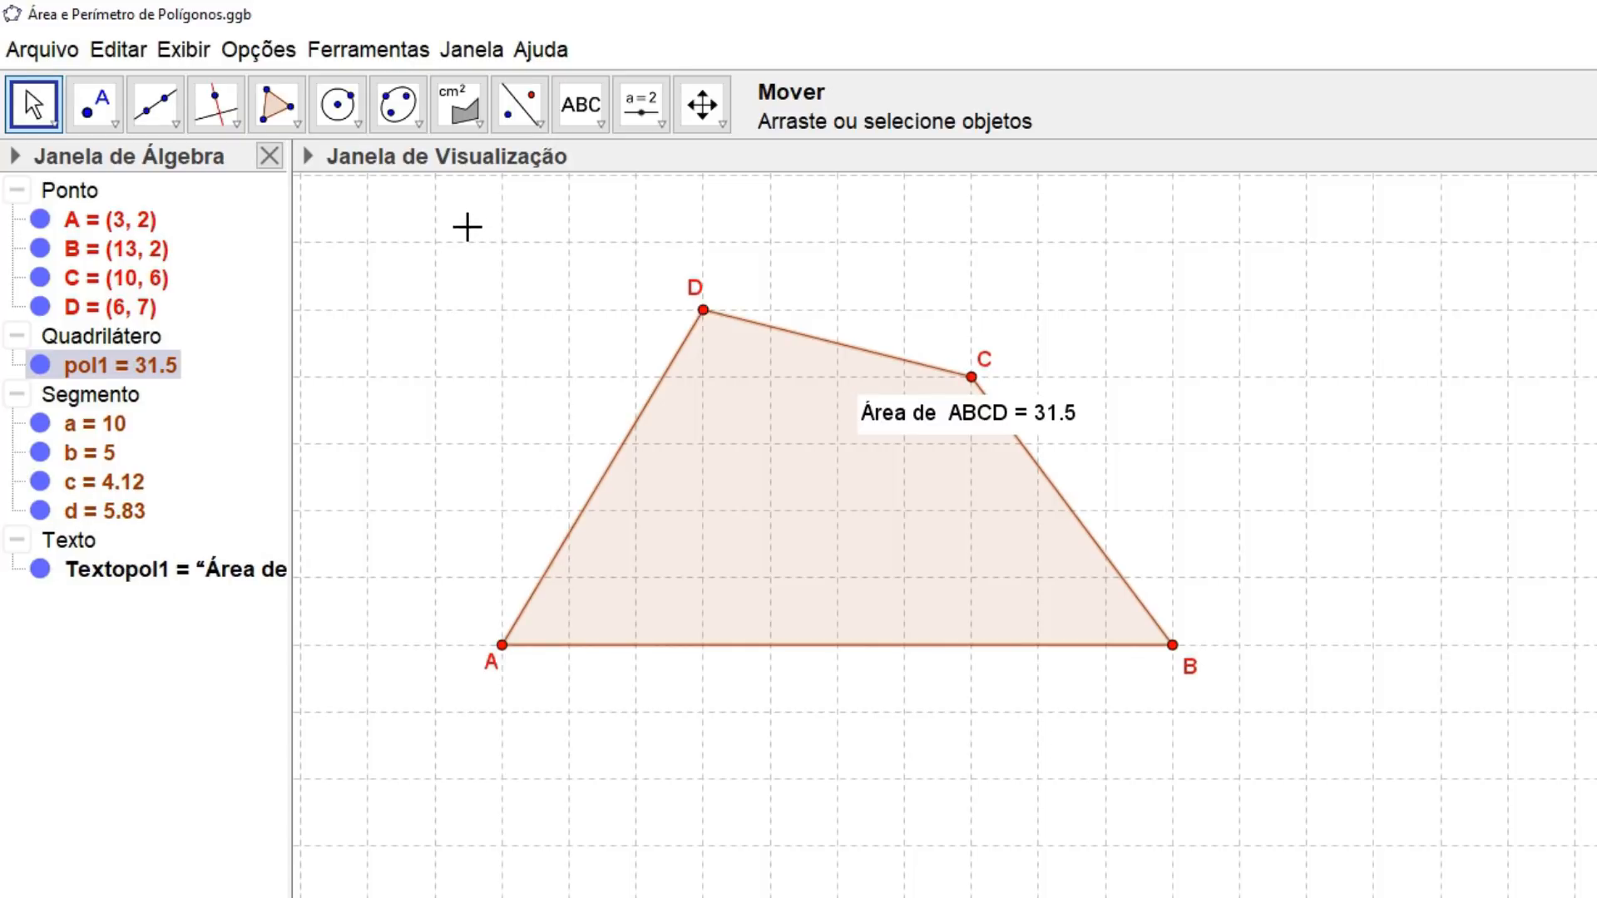
Step: Add a perimeter label to quadrilateral ABCD with the Distância, Comprimento ou Perímetro tool and widen the algebra view to fit its full entries
left_click(481, 127)
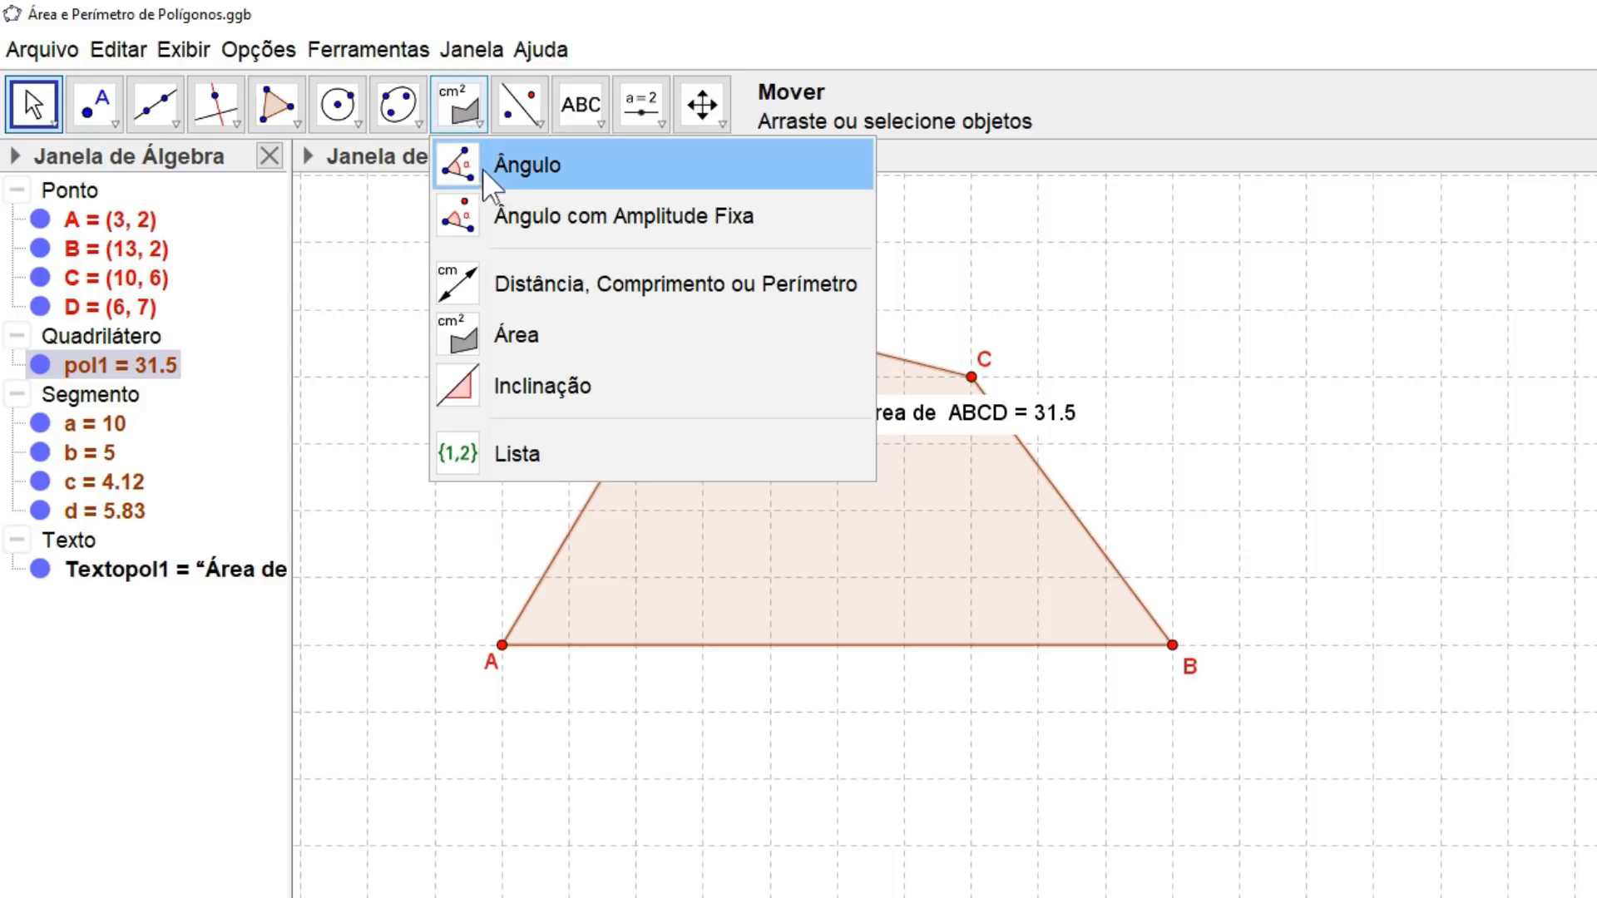
left_click(602, 297)
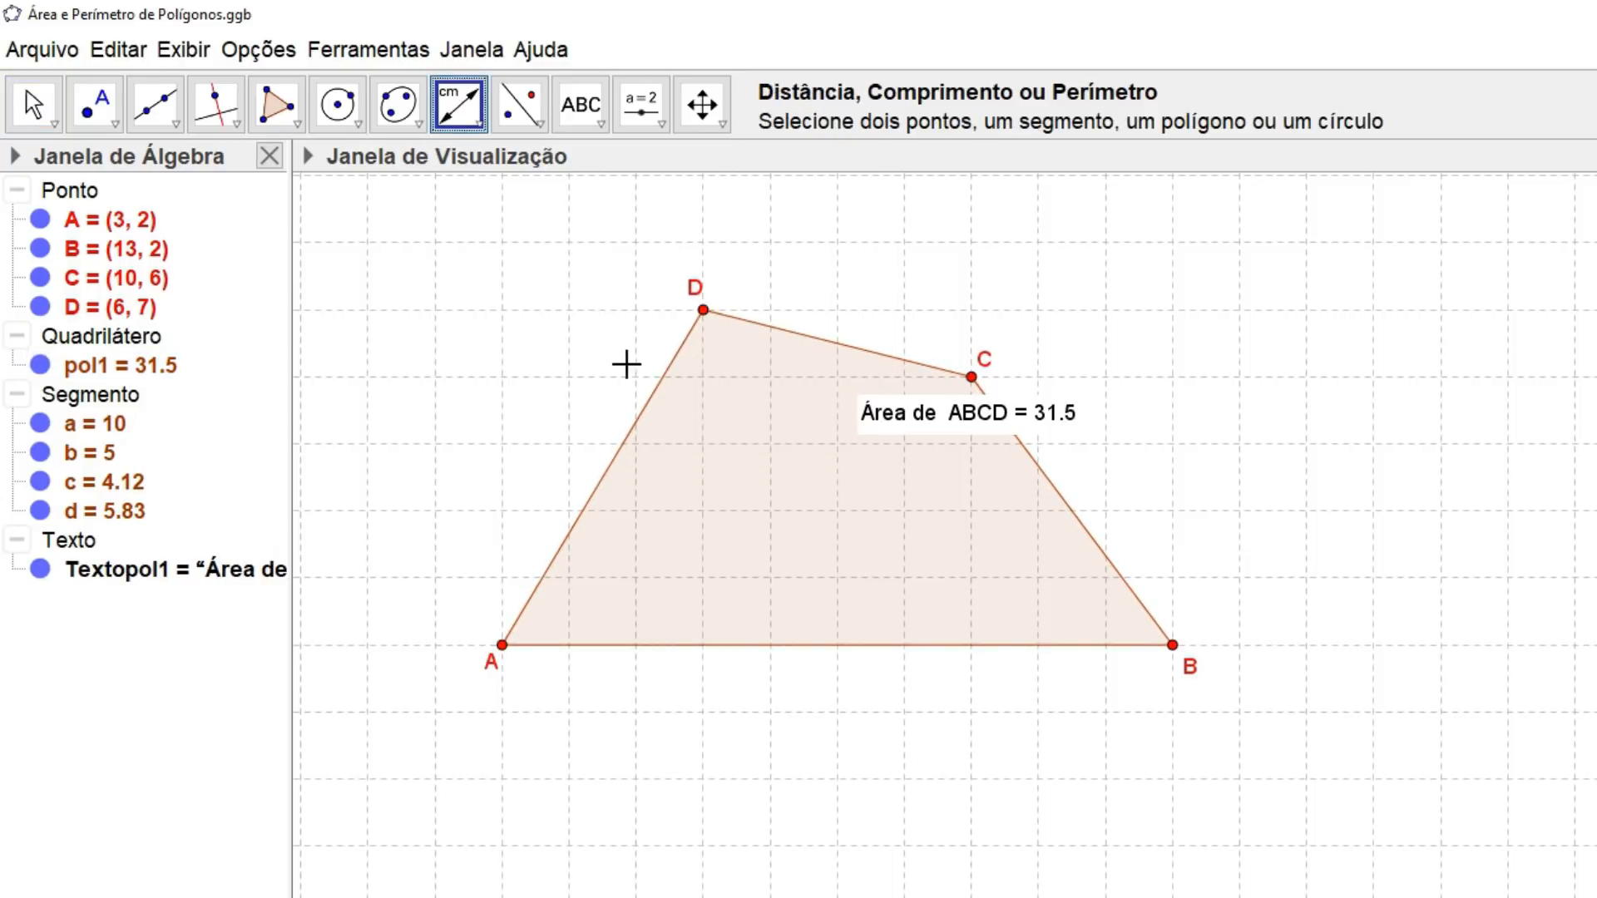
left_click(801, 534)
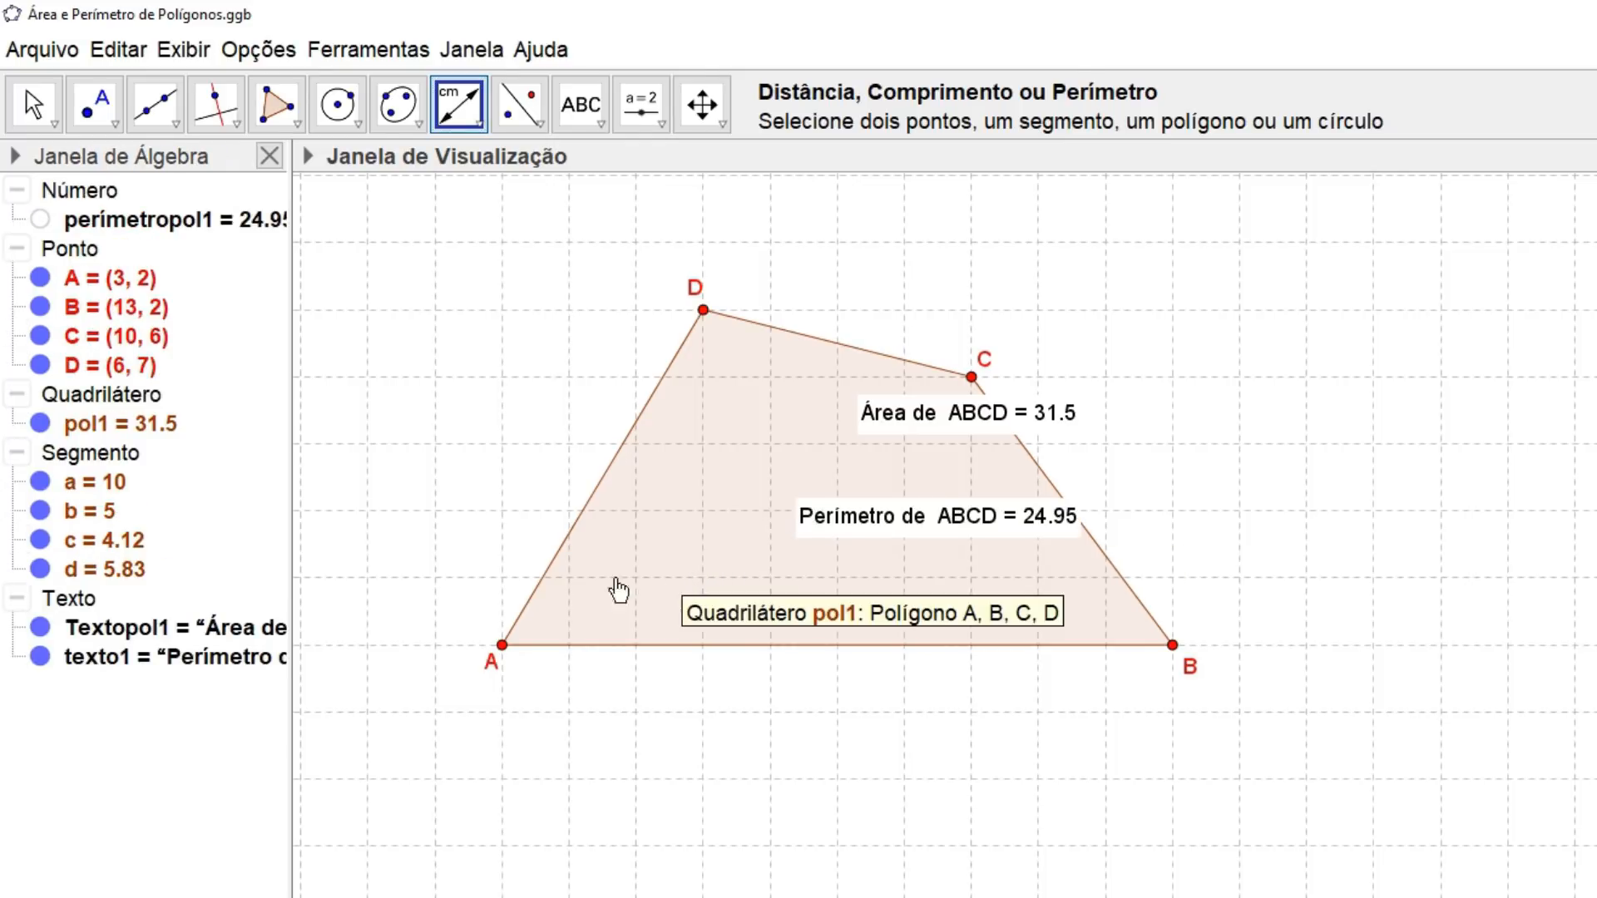
left_click_drag(293, 476, 502, 495)
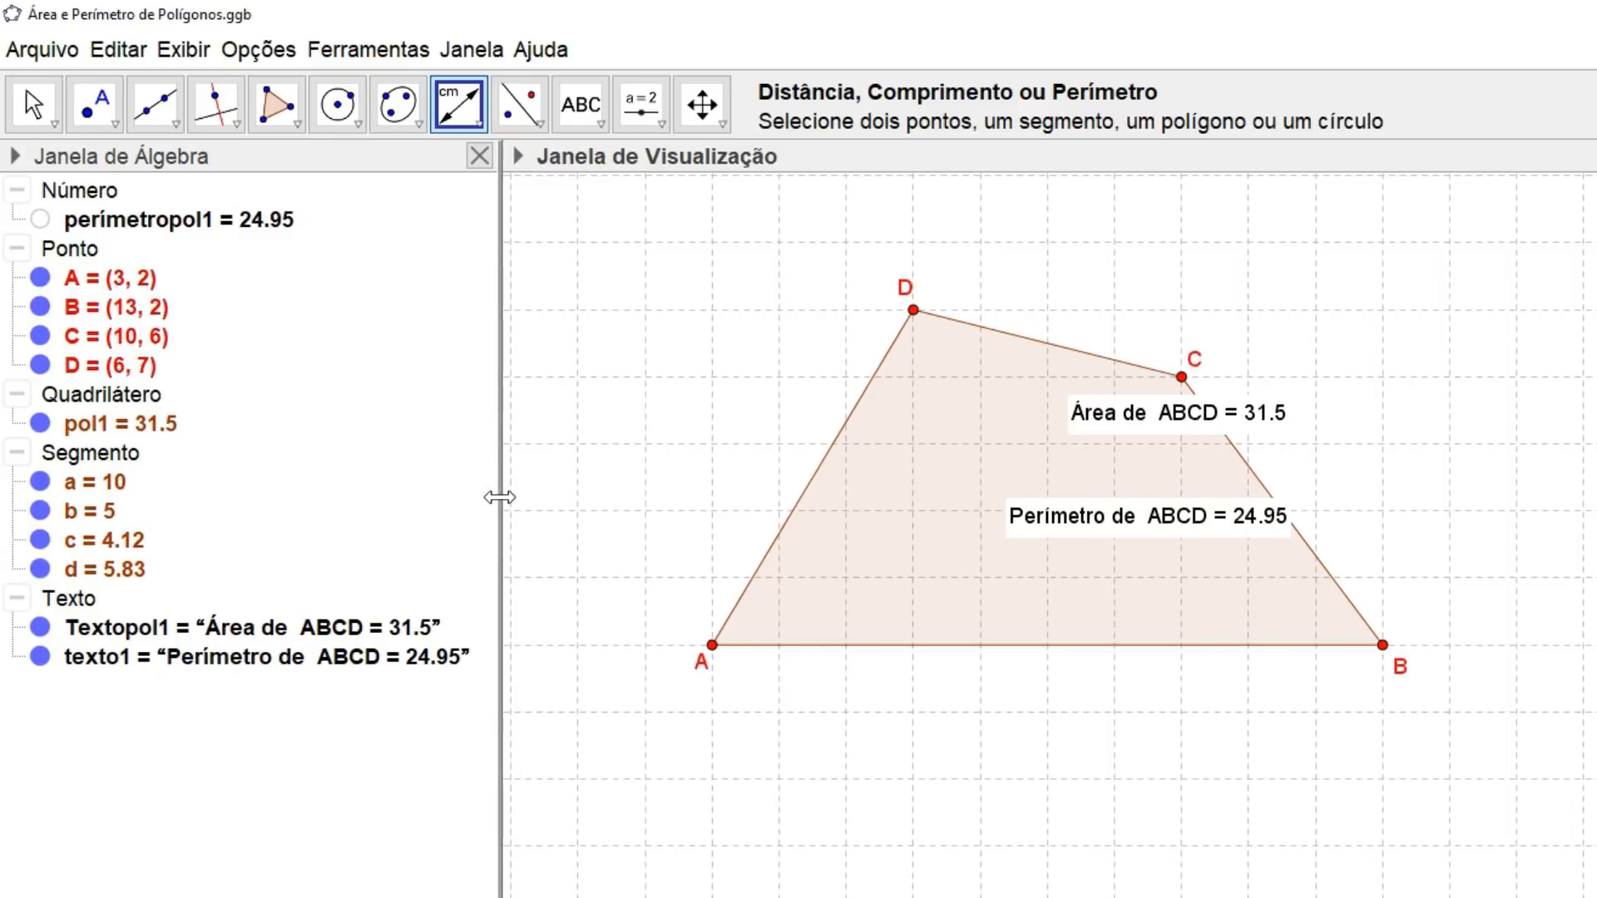
key("Escape")
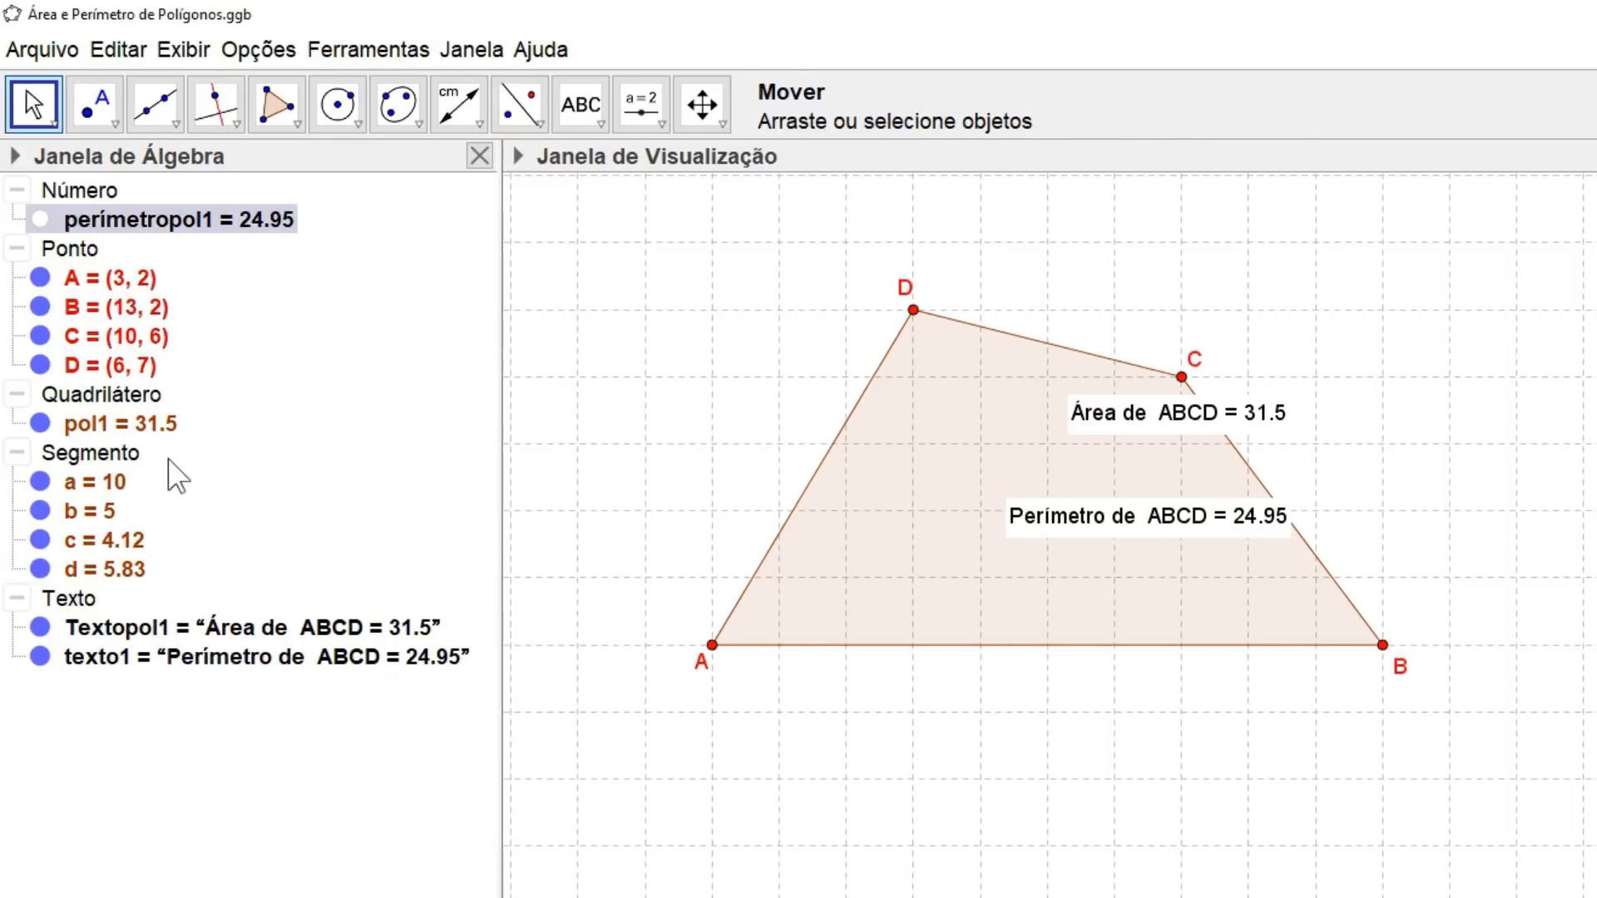
Step: Select the area text and the perimeter text in turn to match each algebra entry with its label, and clear the selection
left_click(281, 634)
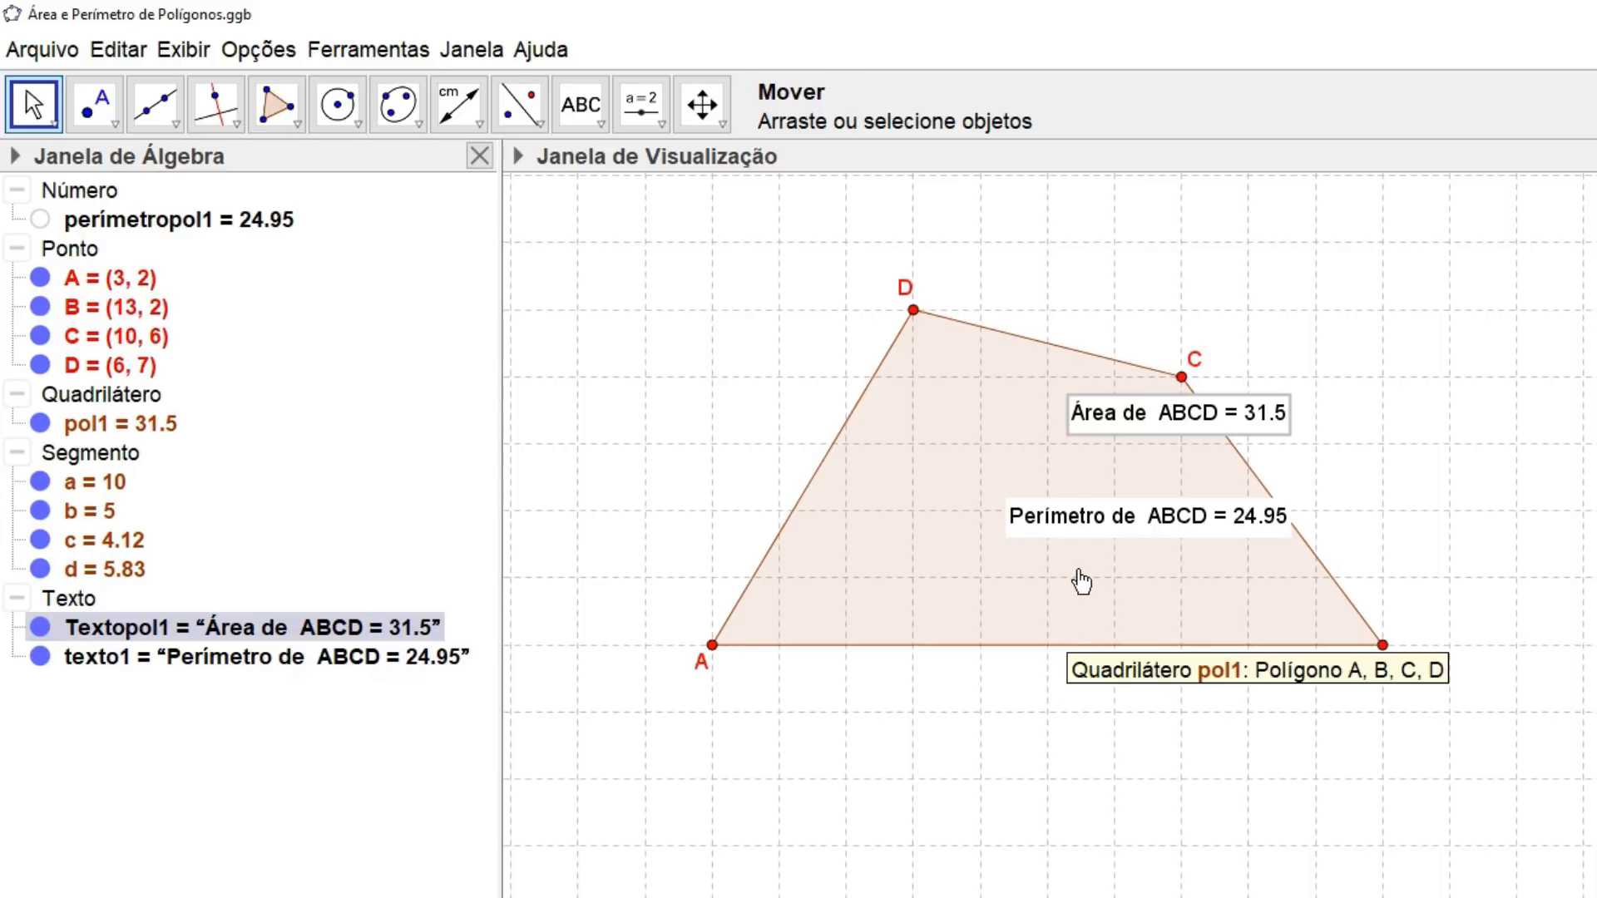
left_click(1091, 528)
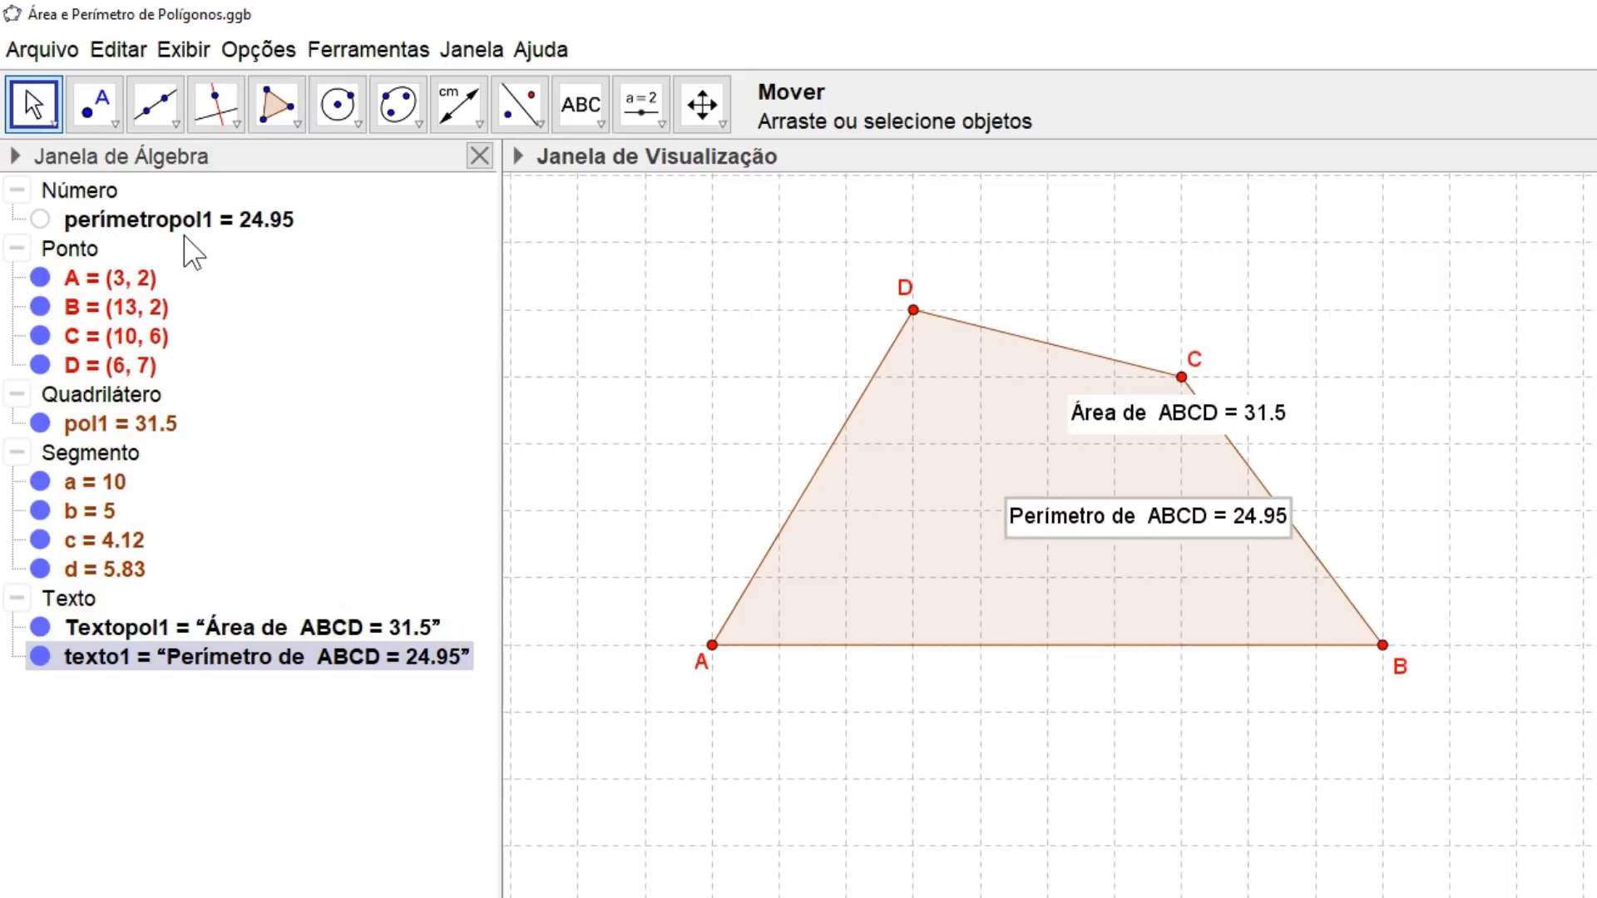
left_click(1036, 779)
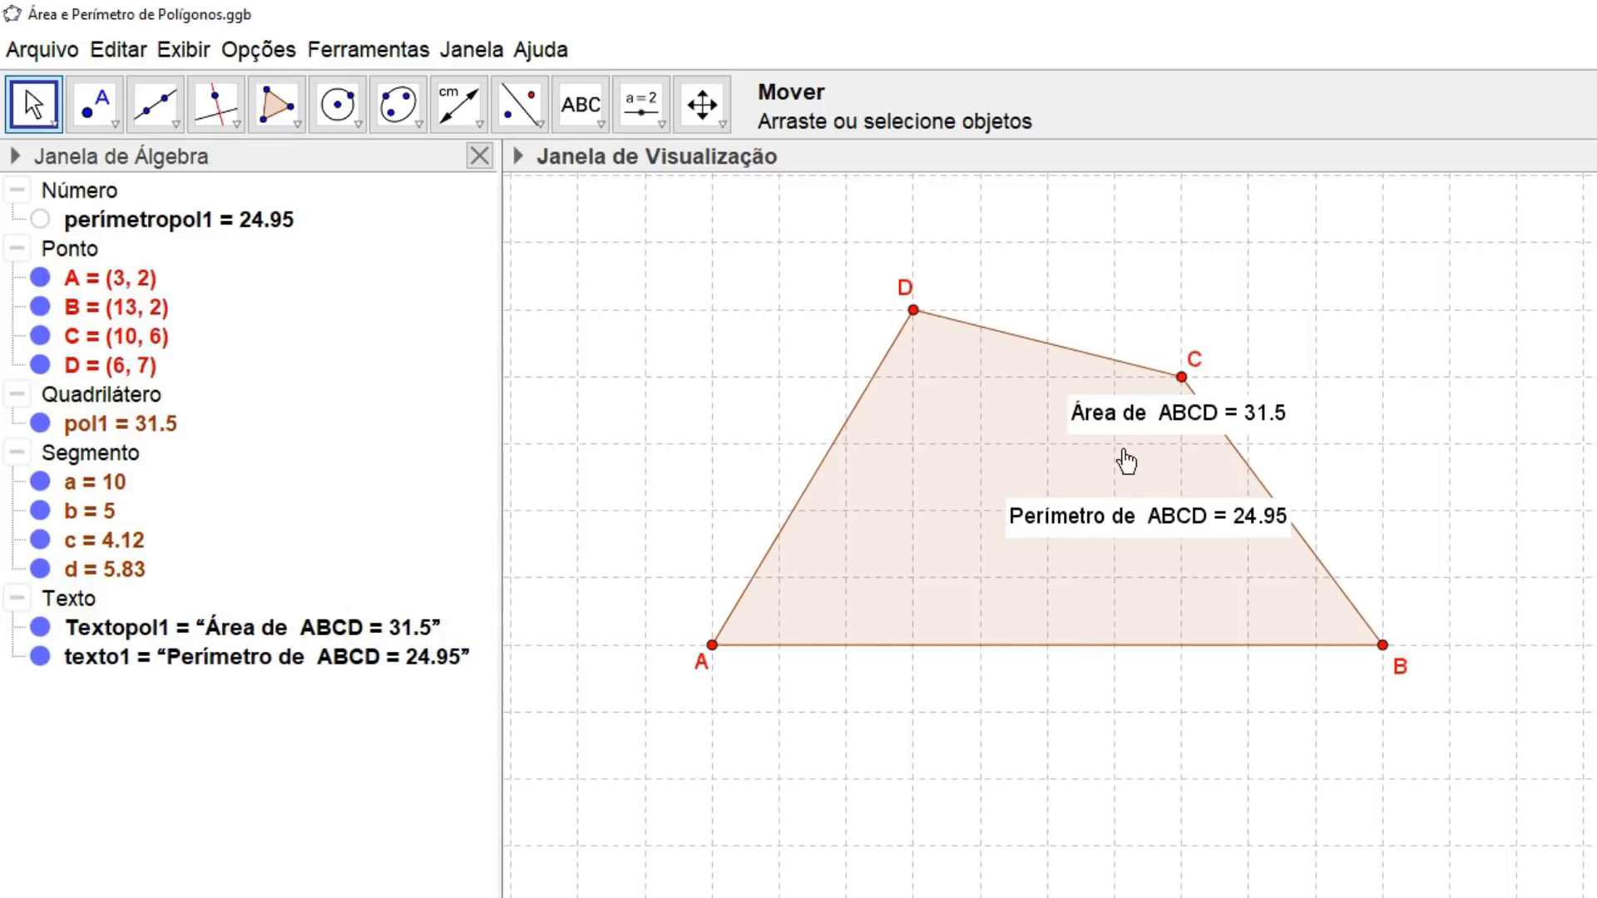
Step: Delete the area and perimeter text labels of quadrilateral ABCD, keeping the polygon and the perimeter number
left_click(1145, 424)
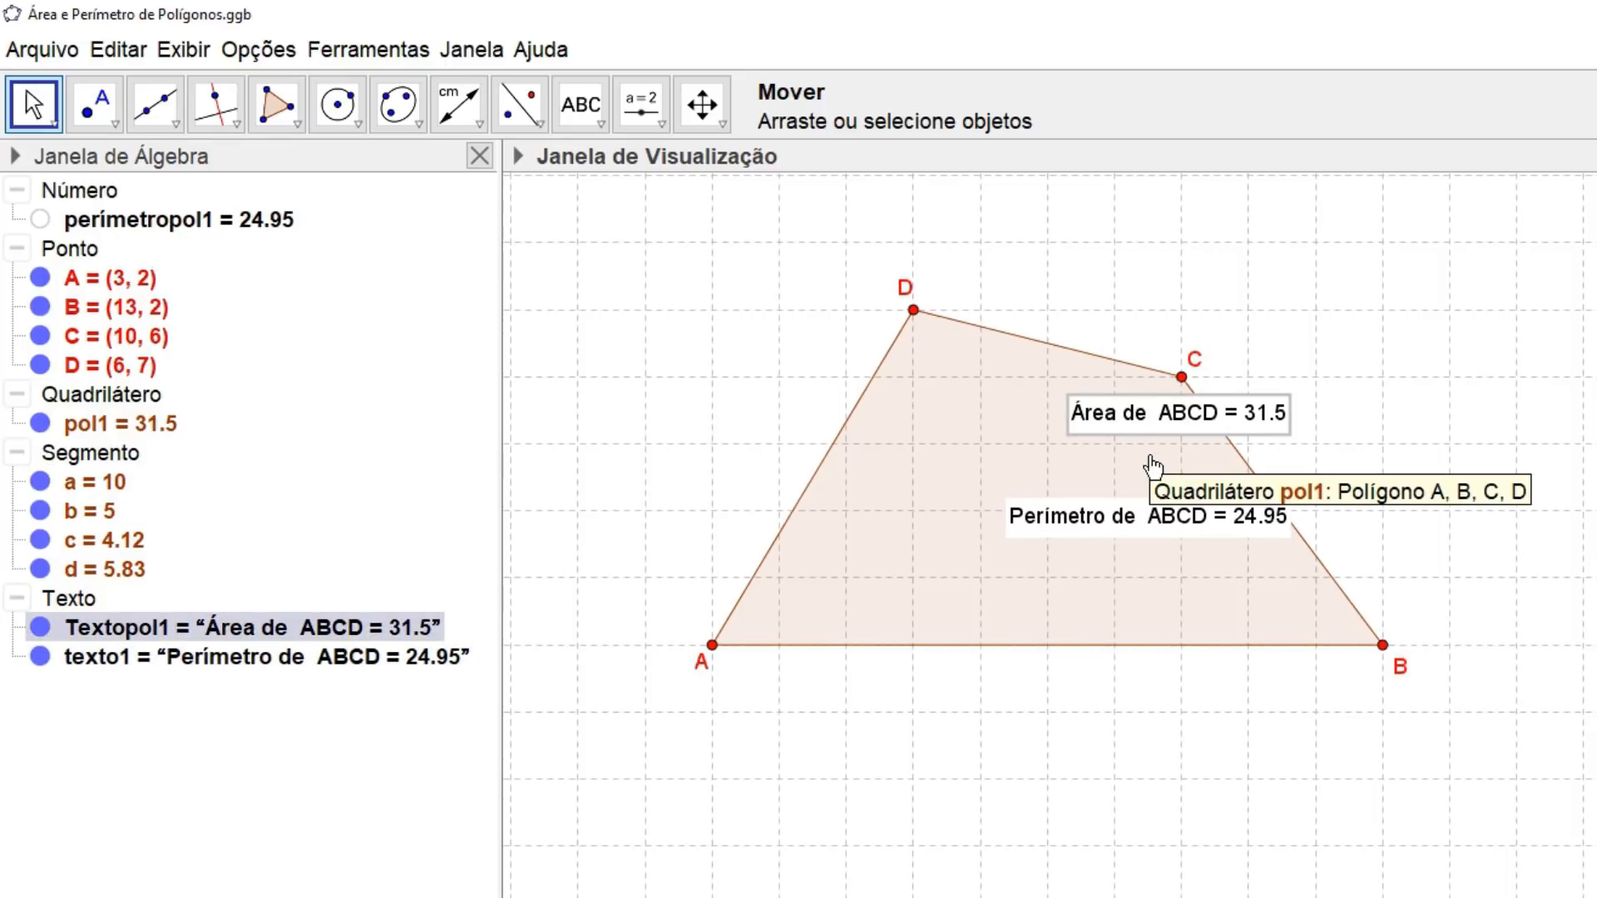
key("Delete")
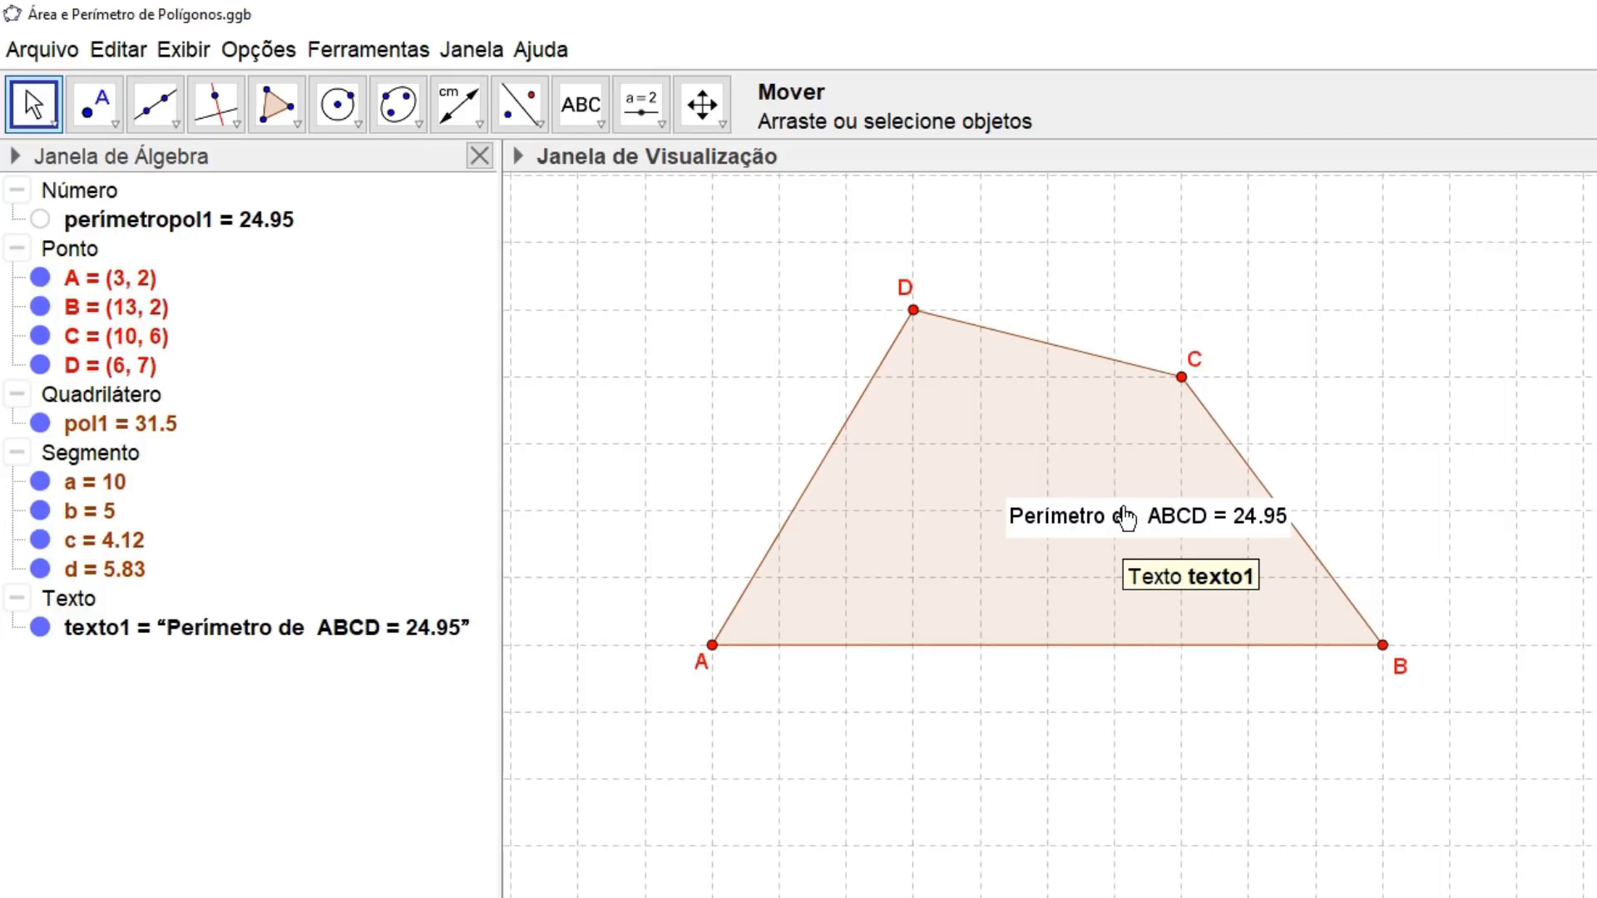
left_click(152, 427)
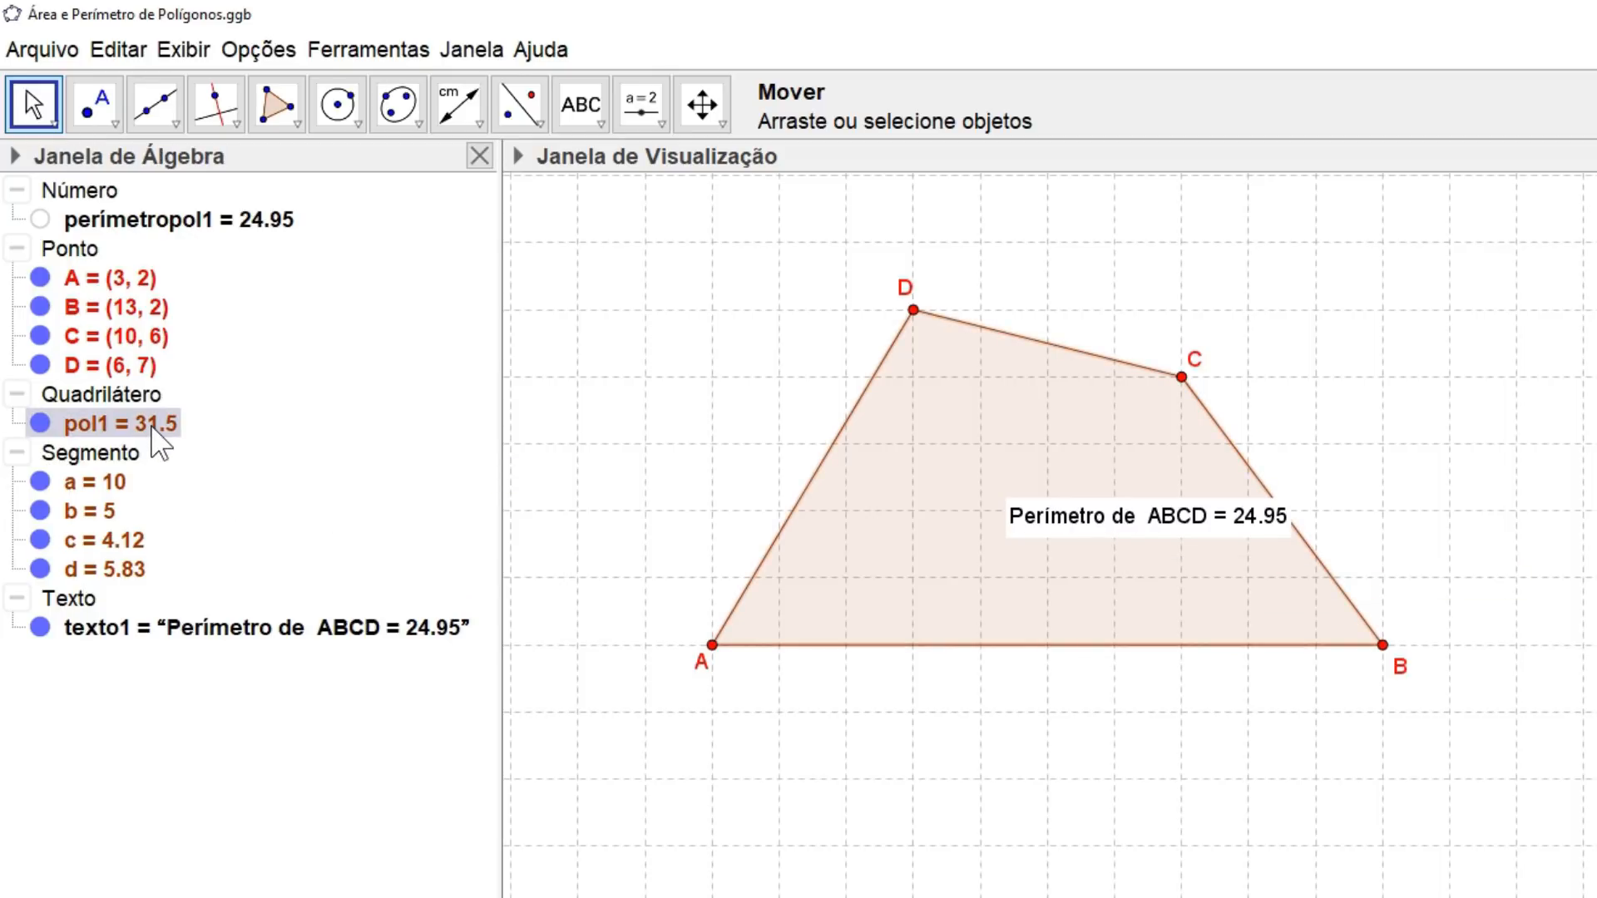
left_click(1127, 532)
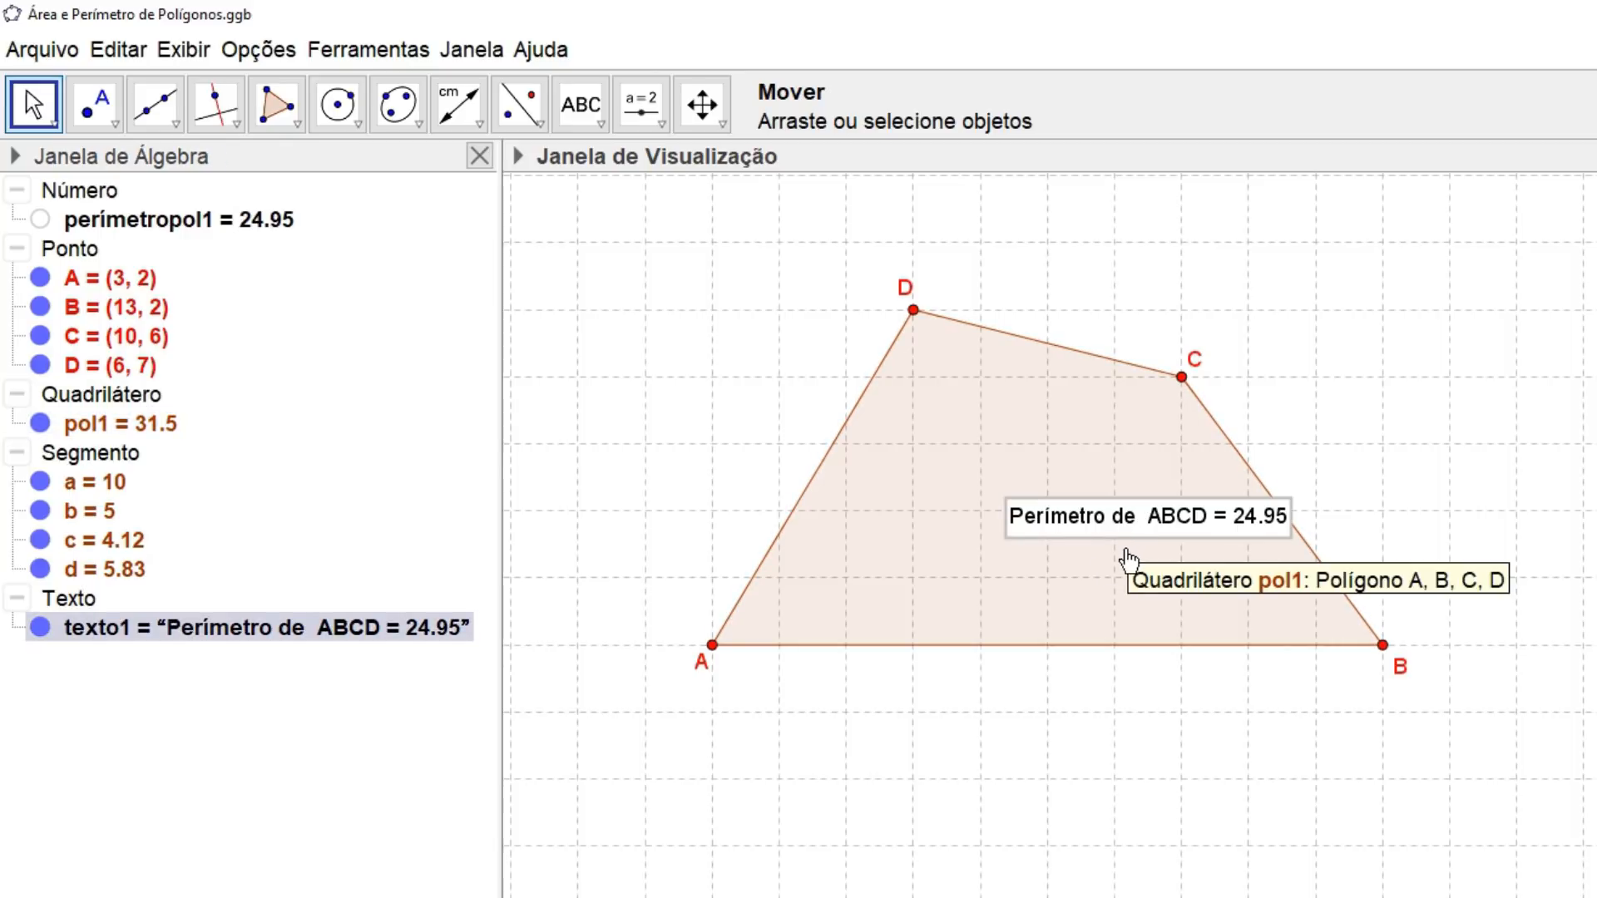
key("Delete")
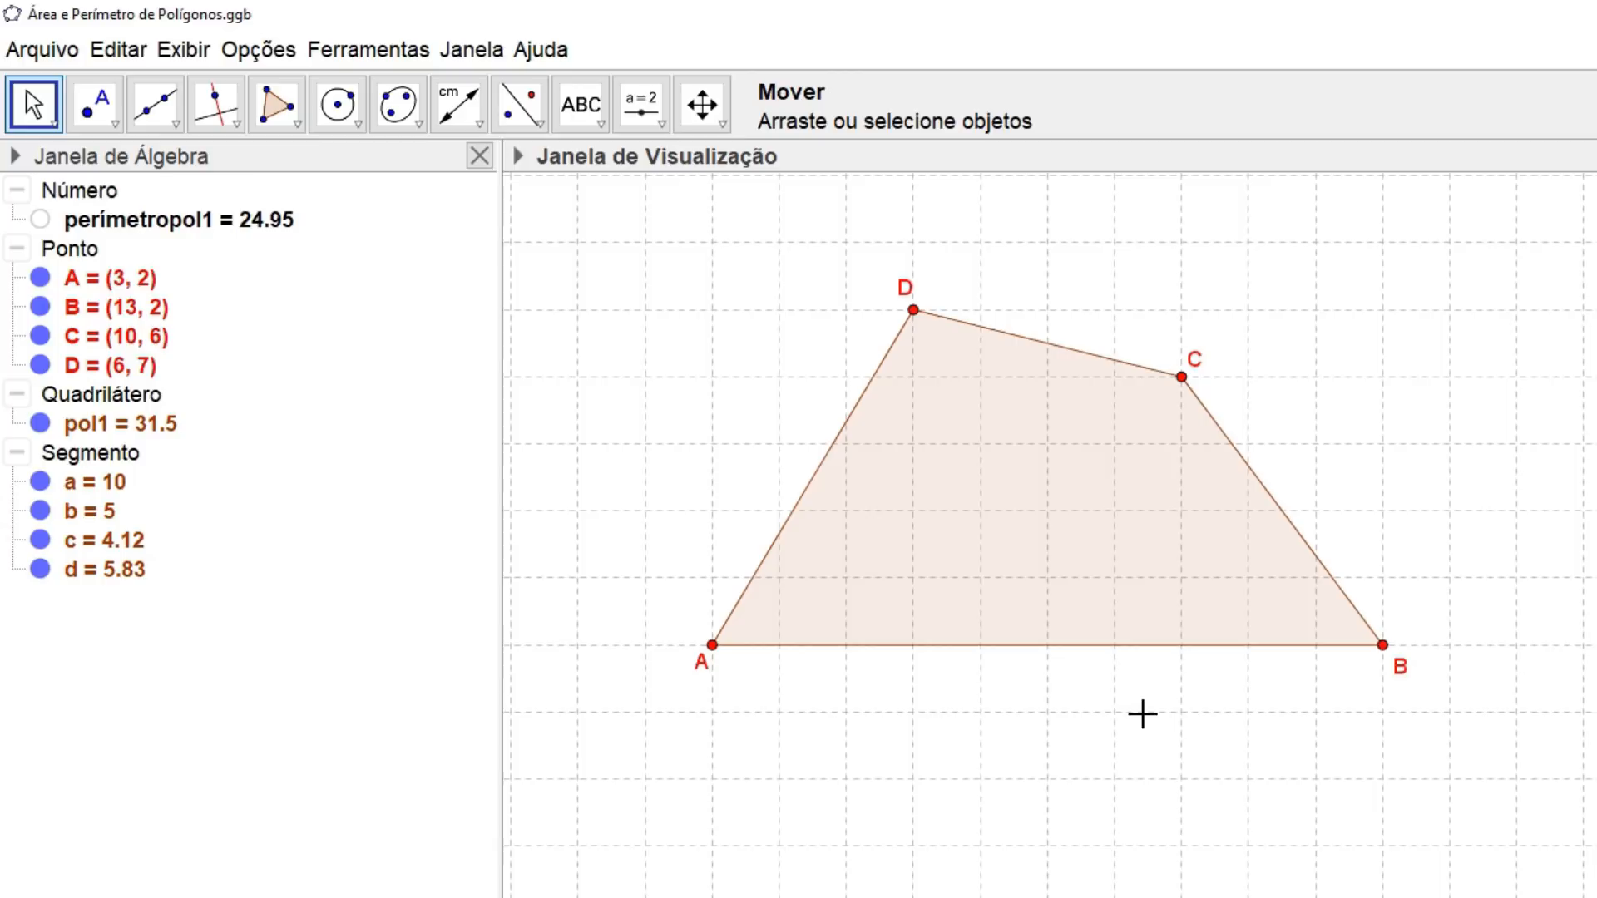
Step: Examine the remaining perimeter number and polygon entries by selecting them alternately, ending on the perimeter number
left_click(254, 221)
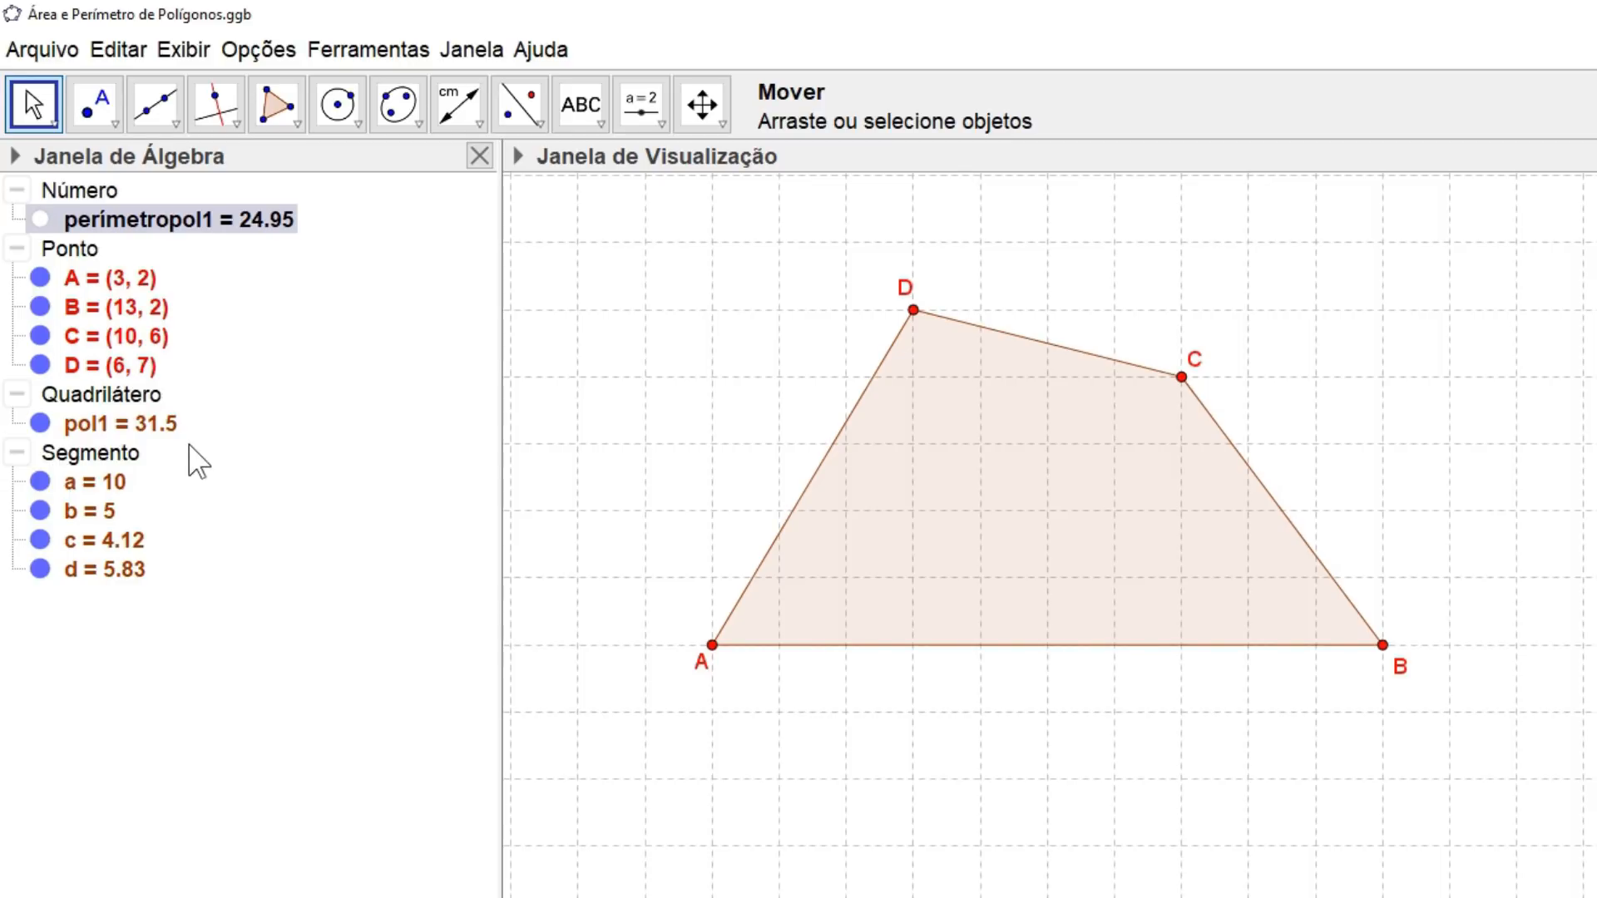
left_click(151, 428)
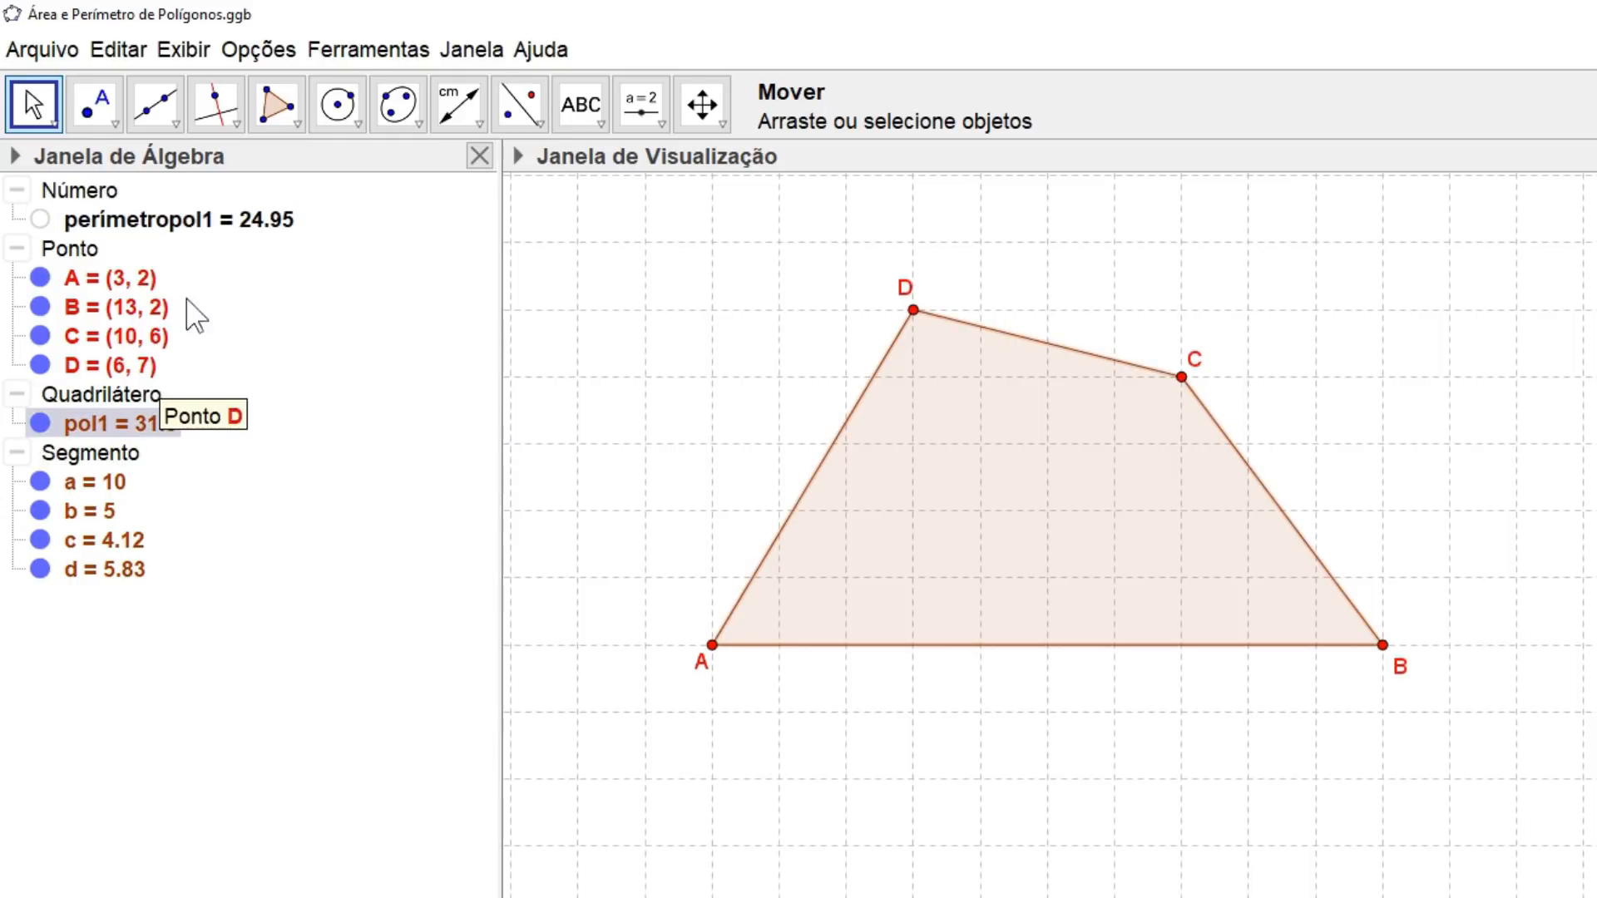
left_click(223, 220)
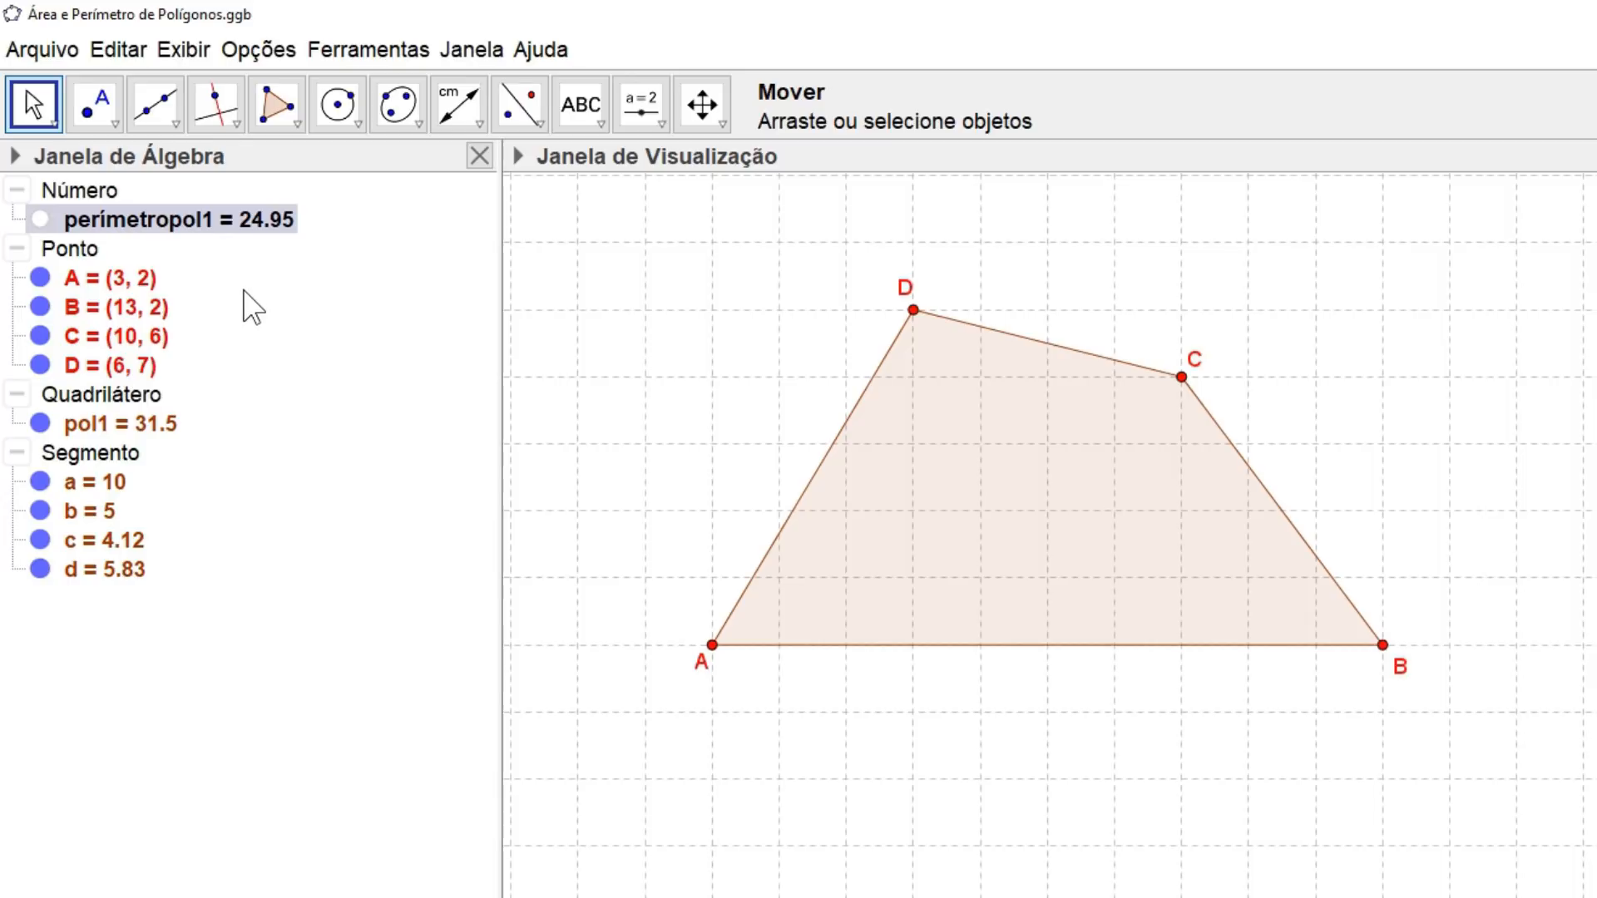